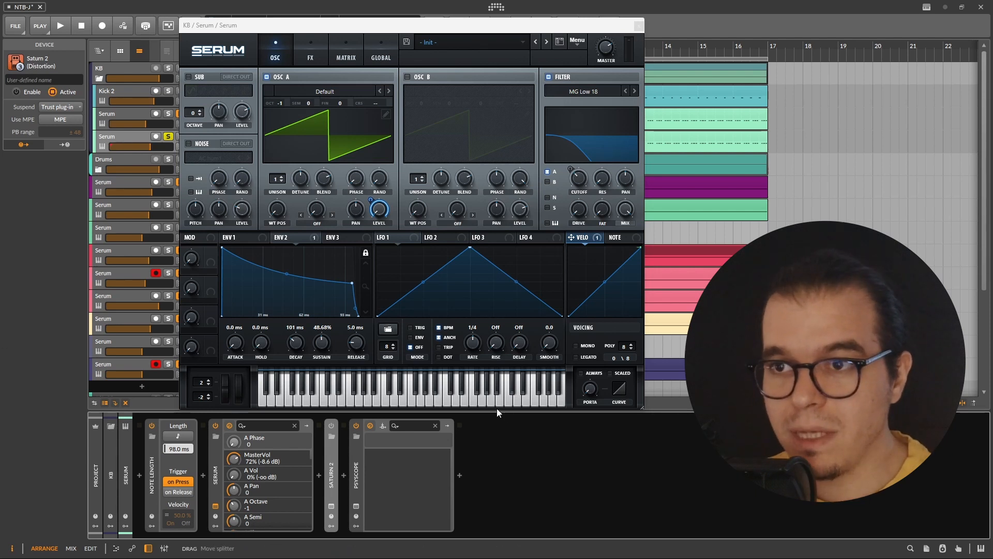
- Solo the KB group and play the kick and bass together
key(space)
click(168, 68)
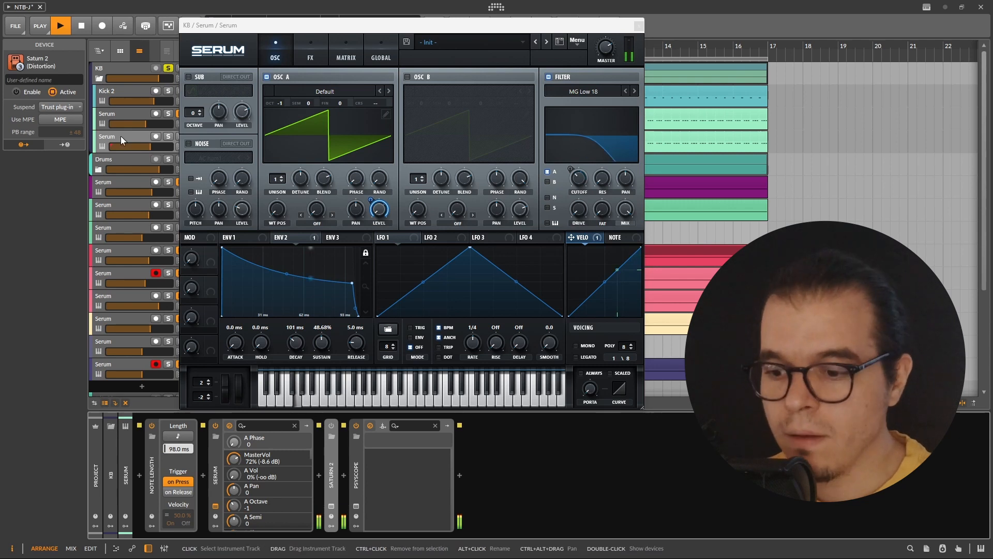
key(space)
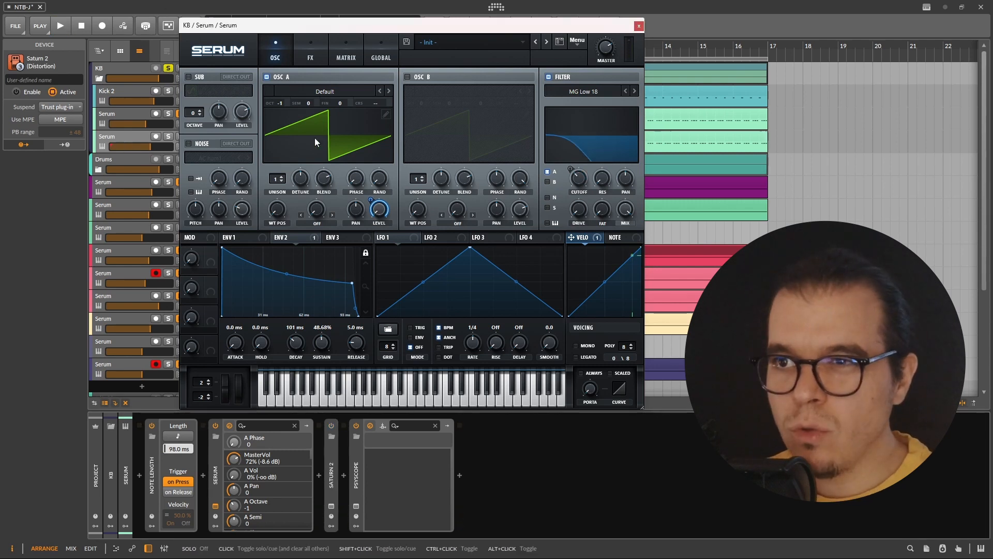
- Apply Generate Saw to the FFT phases of oscillator A's wavetable and close the table editor
click(386, 113)
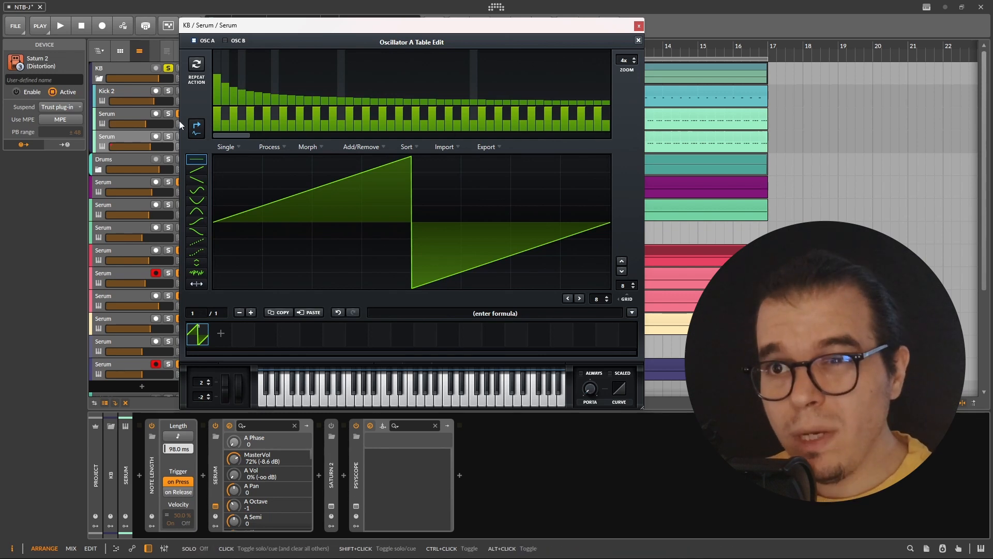
right_click(216, 114)
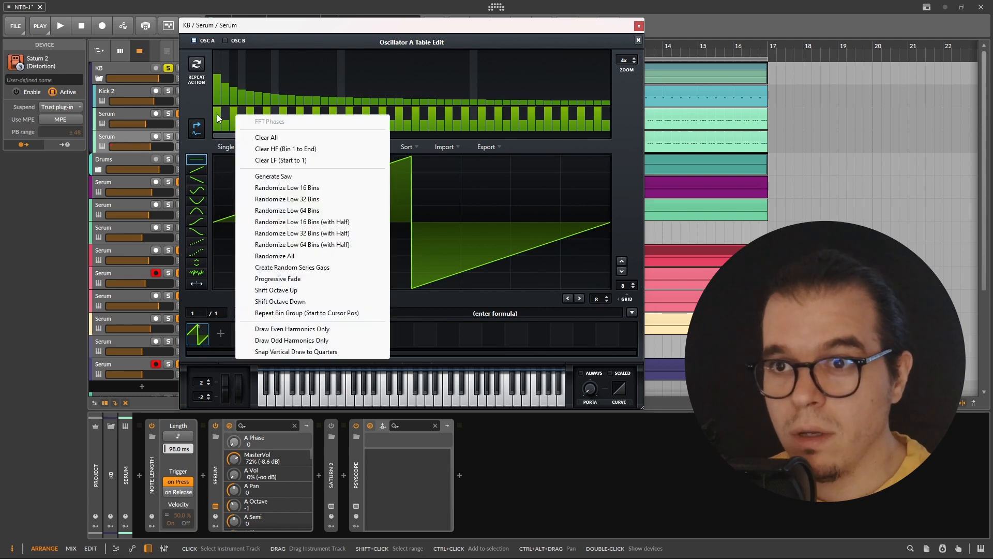
click(293, 177)
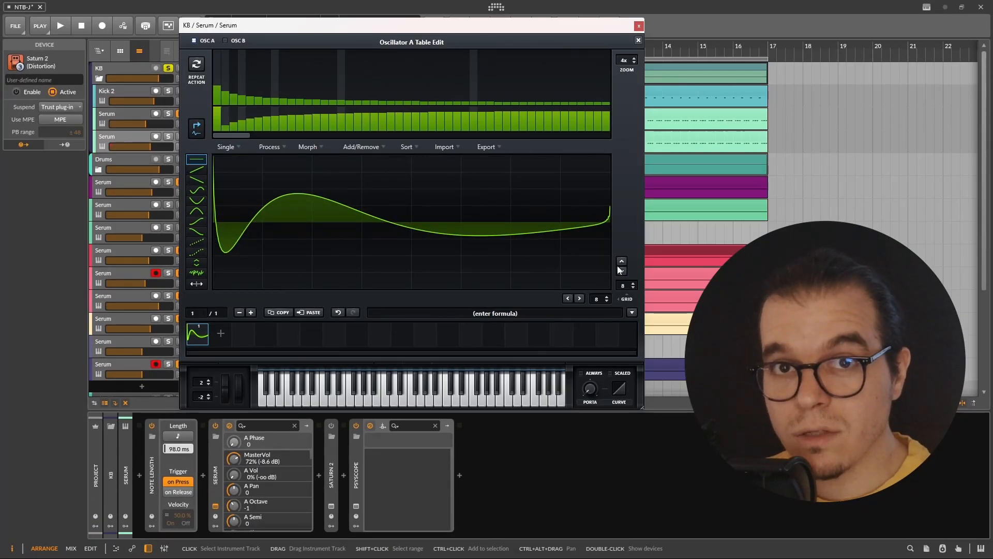
click(638, 41)
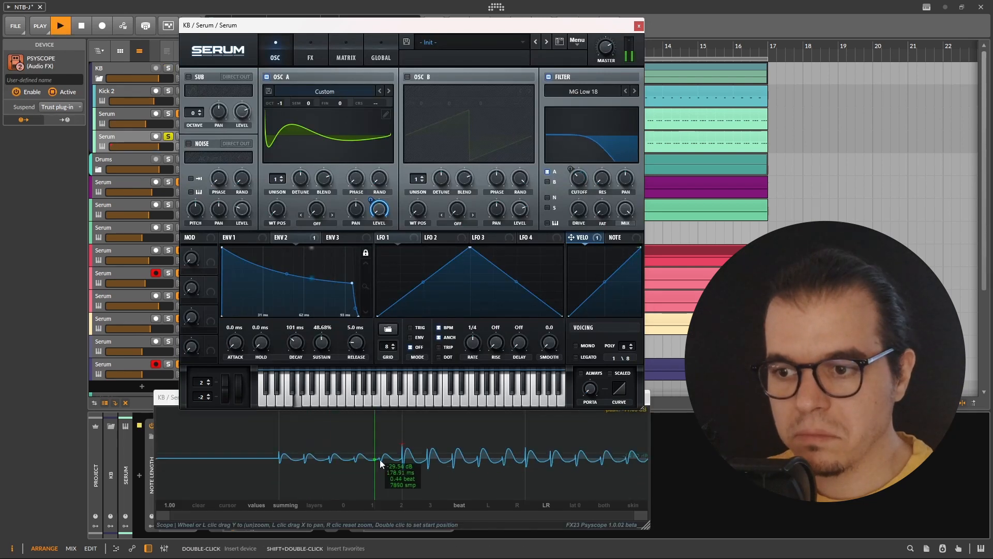
- Stop the soloed bass, solo the whole KB group and audition it with the reshaped waveform
key(space)
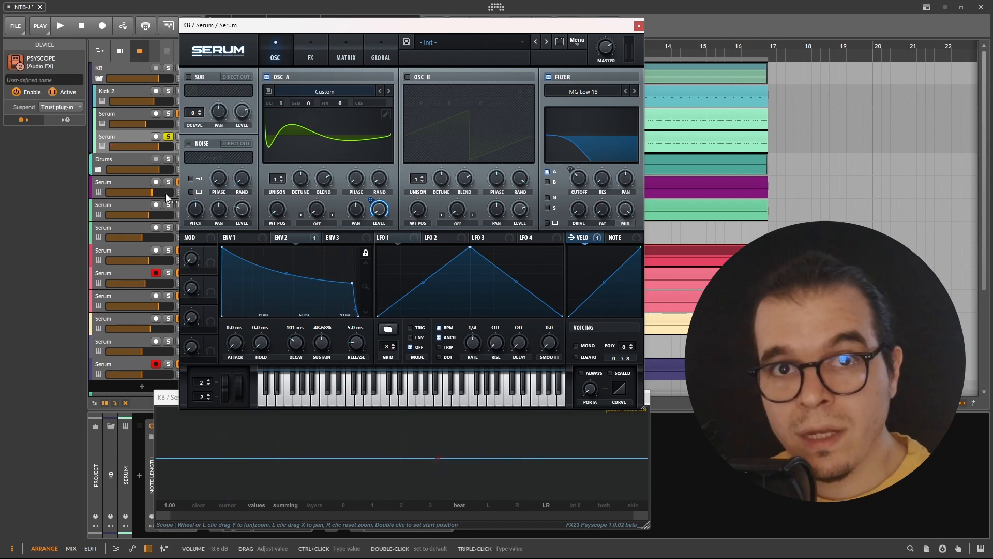
click(168, 68)
key(space)
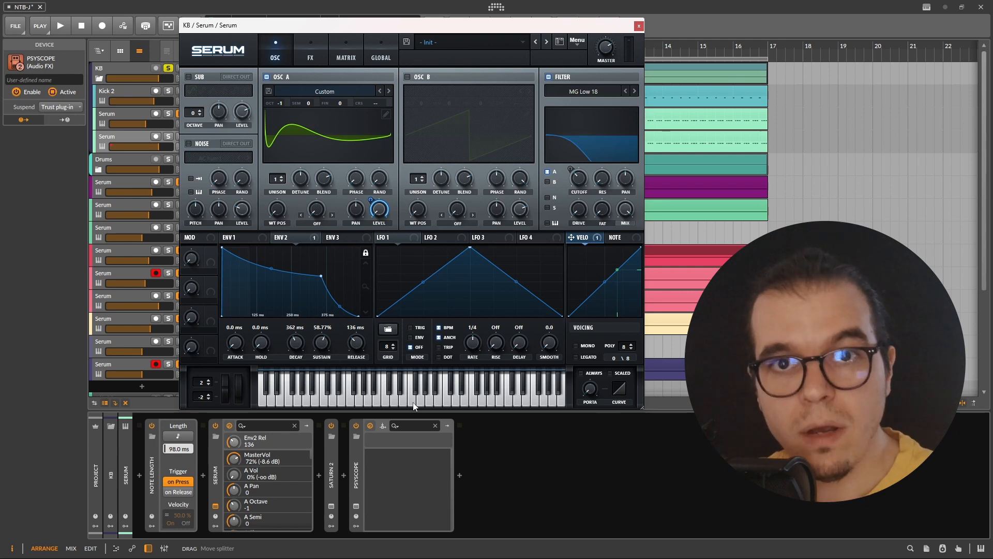
- Set Envelope 2's decay to 1/16 note and its attack to 0.0 ms
double_click(294, 330)
text(1)
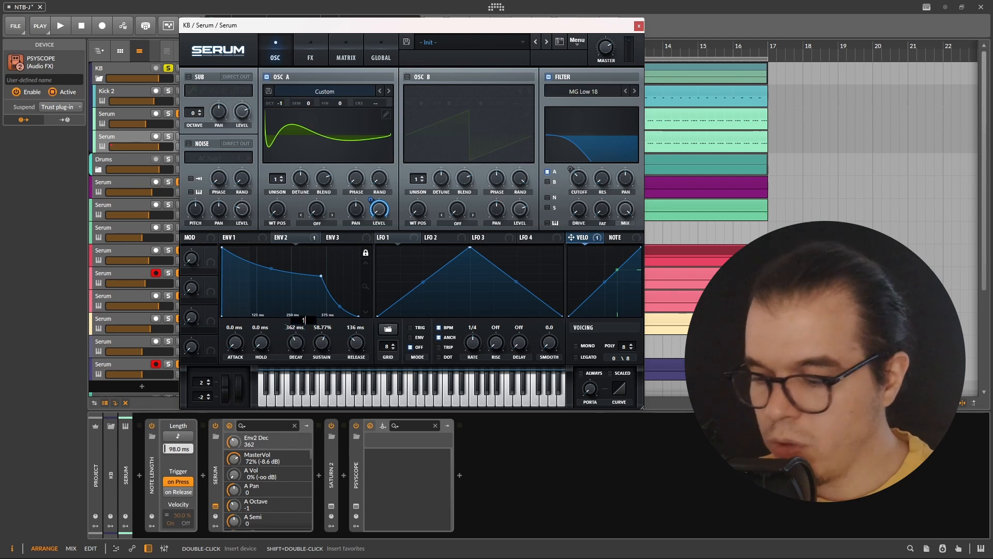
text(/16)
key(Return)
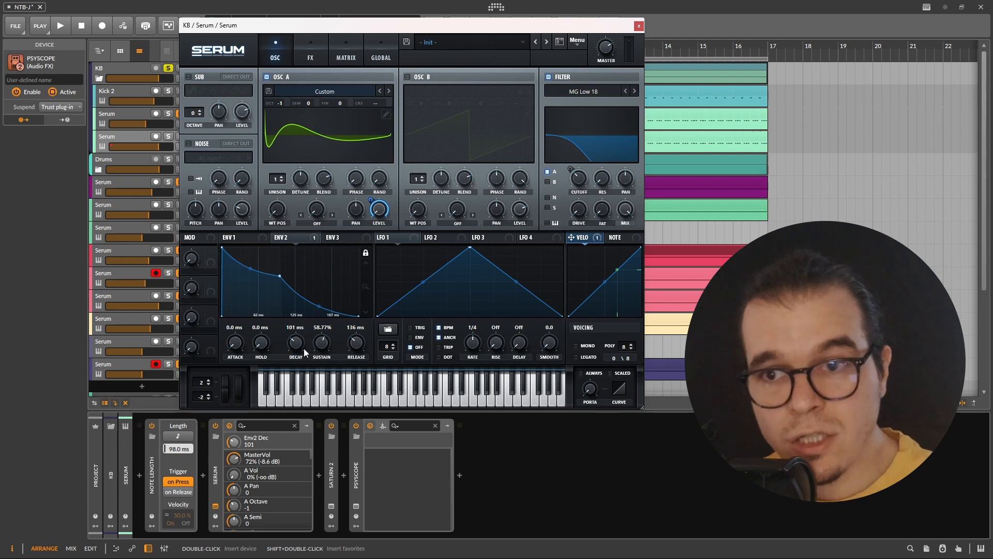
mouse_move(231, 342)
mouse_down()
mouse_move(237, 333)
mouse_move(239, 355)
mouse_up()
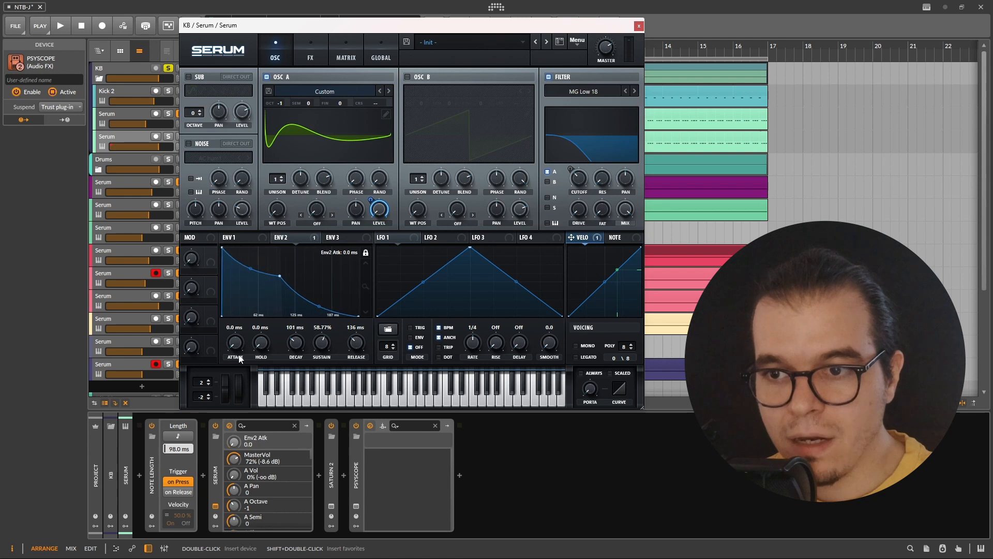
- Lower Envelope 2's release to 25 ms and its sustain to about 44.74%, and audition the bass
drag(355, 343, 317, 363)
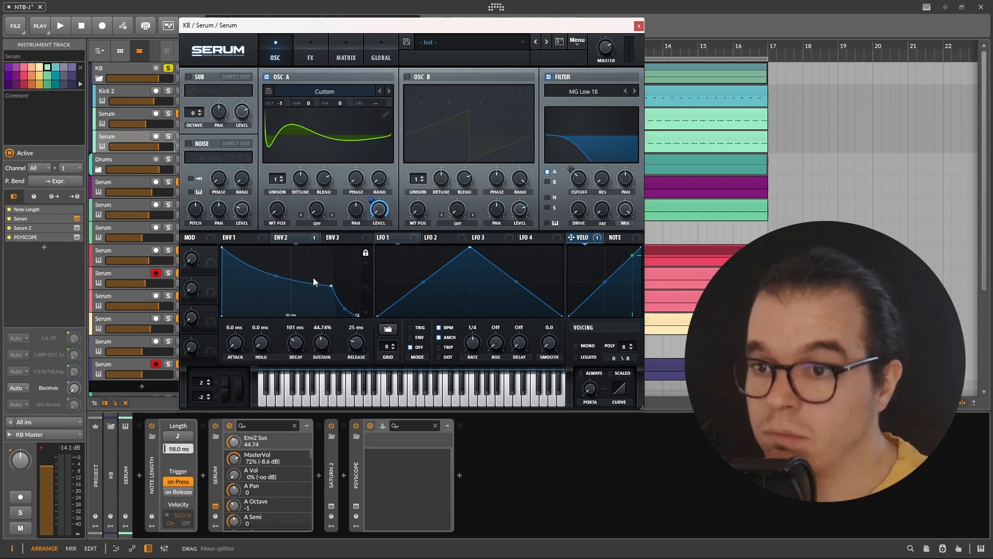
key(space)
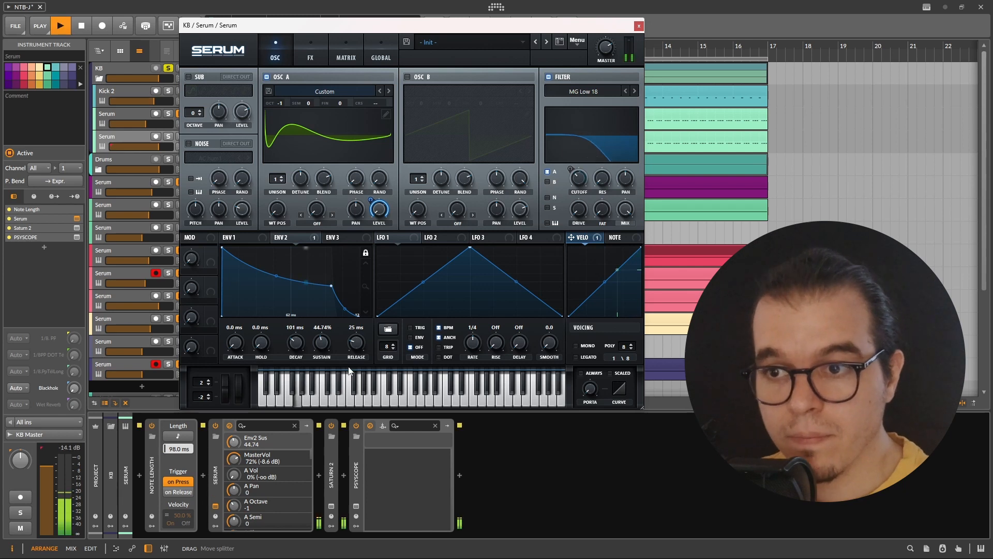
key(space)
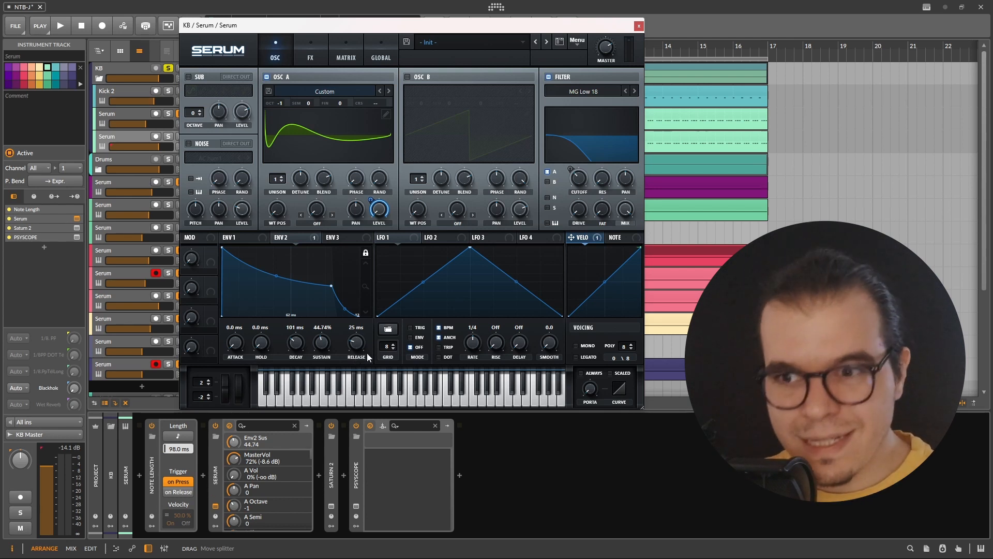
- Set Envelope 2's release to 5 ms and compare it with Envelope 1
double_click(355, 329)
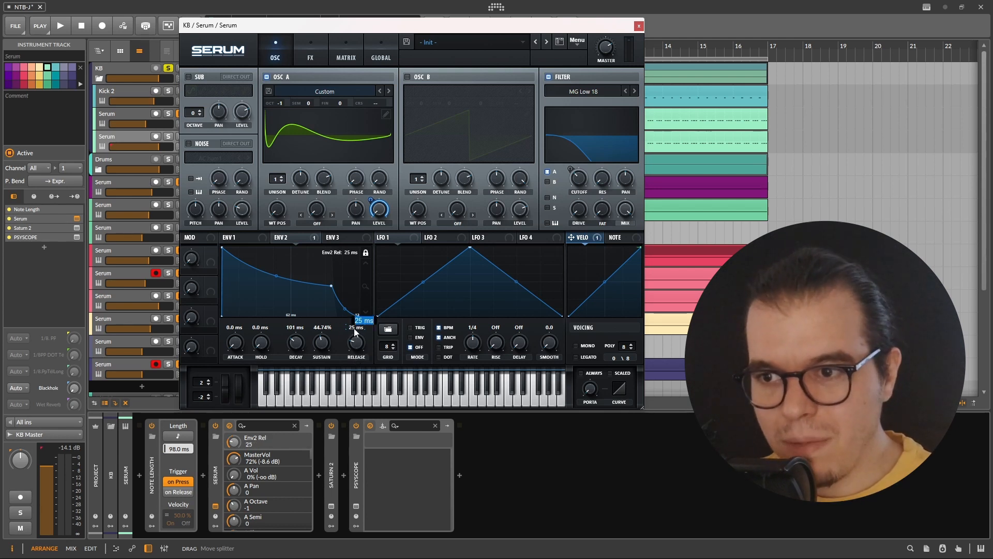
text(5)
key(Return)
click(252, 236)
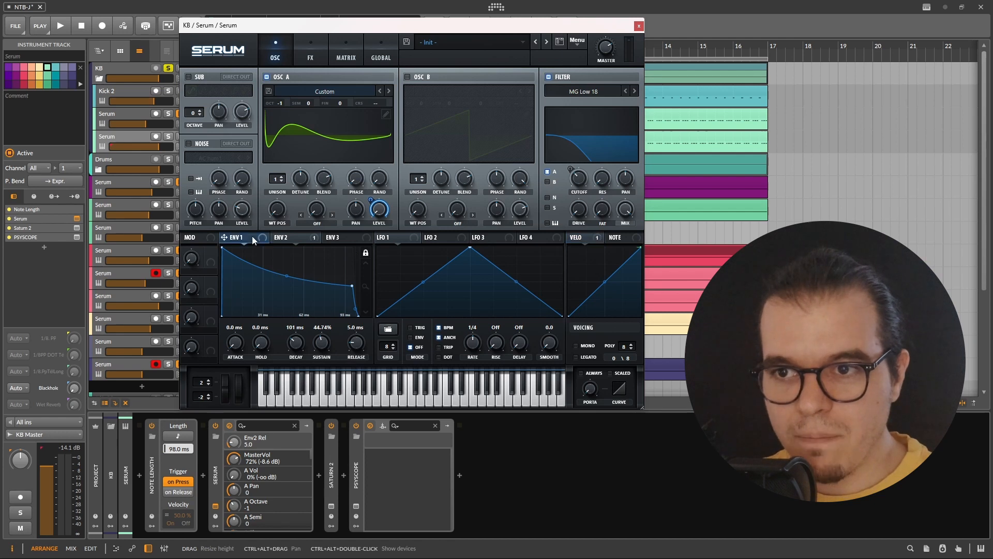
click(287, 238)
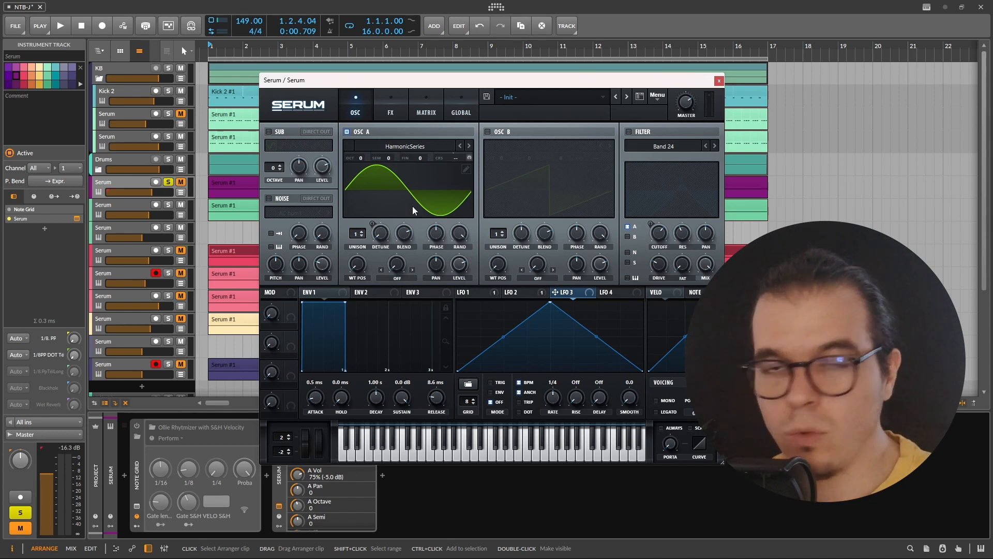
- Raise oscillator A's wavetable position to a high harmonic of the HarmonicSeries table and audition it
drag(356, 266, 403, 210)
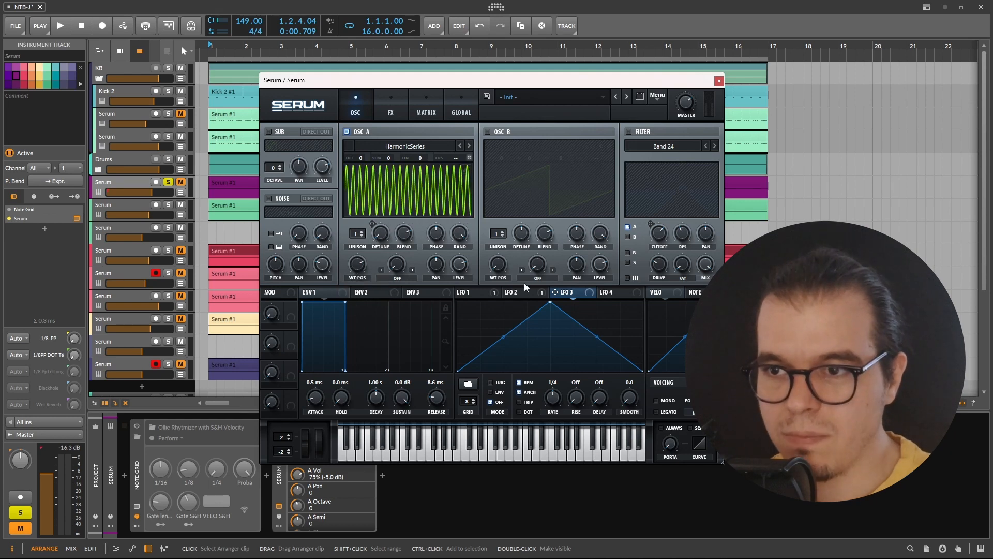
key(space)
key(space)
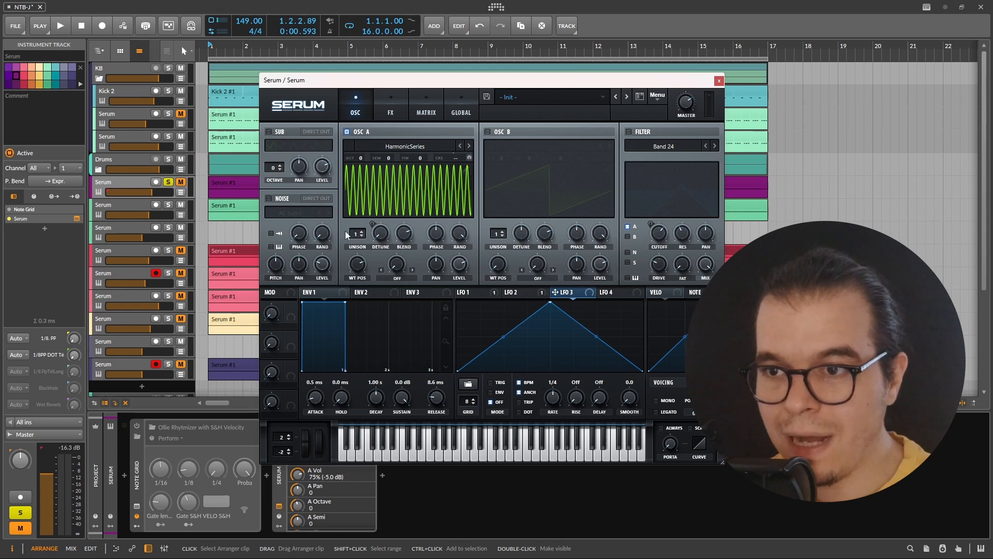
- Set oscillator A's unison to 16 voices, increase its detune and audition the sound
drag(356, 236, 492, 7)
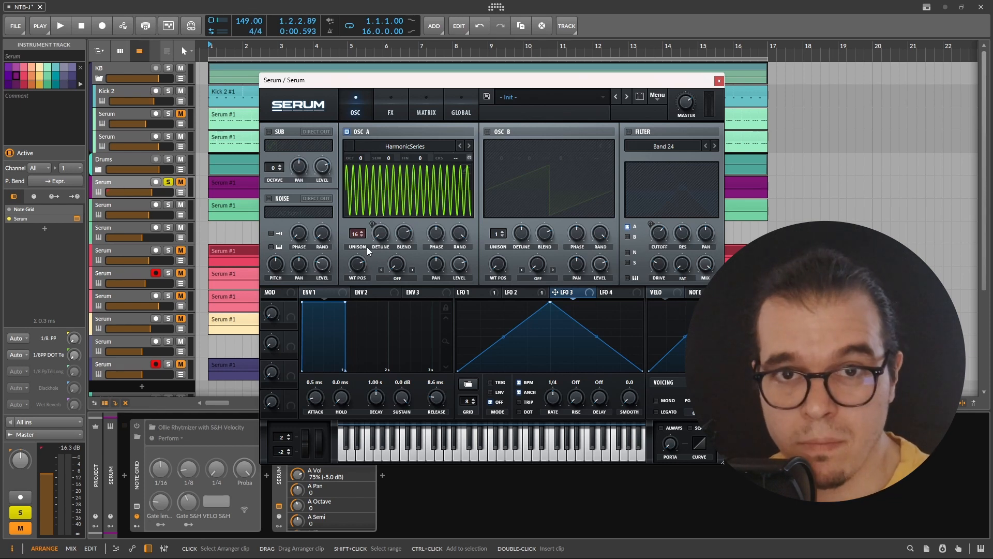
drag(380, 239, 430, 142)
key(space)
key(space)
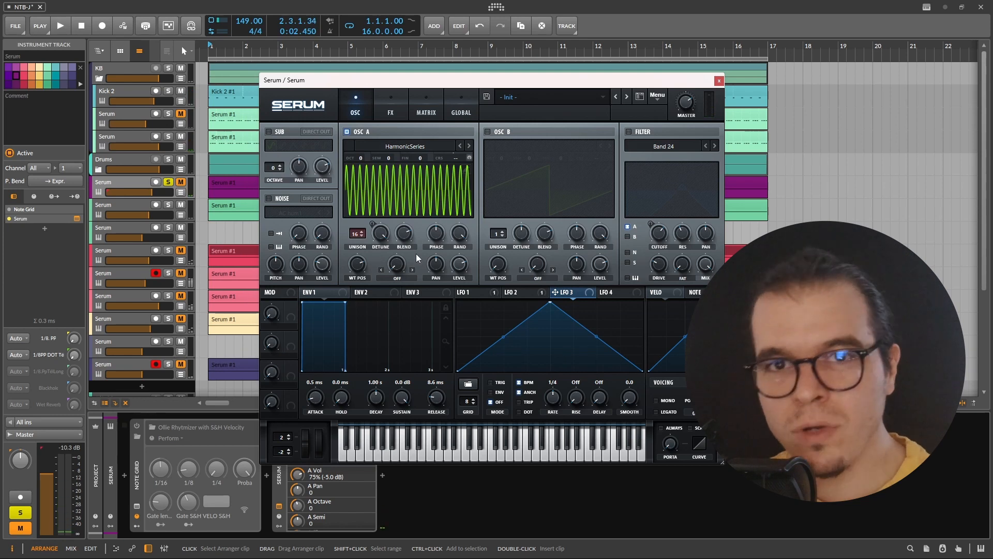
- Set oscillator A's unison range to 48 in the global settings and audition the sound
click(465, 106)
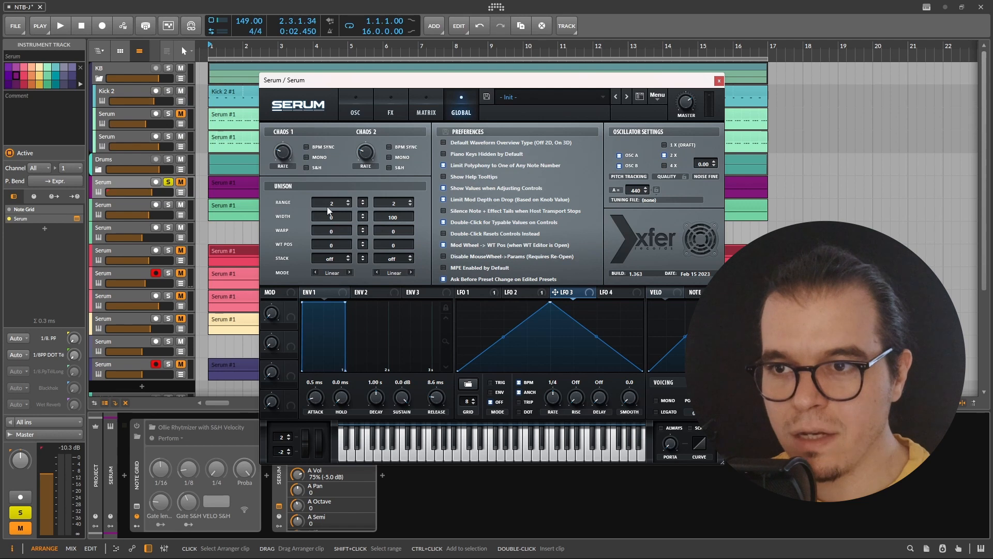
drag(331, 204, 331, 164)
click(355, 106)
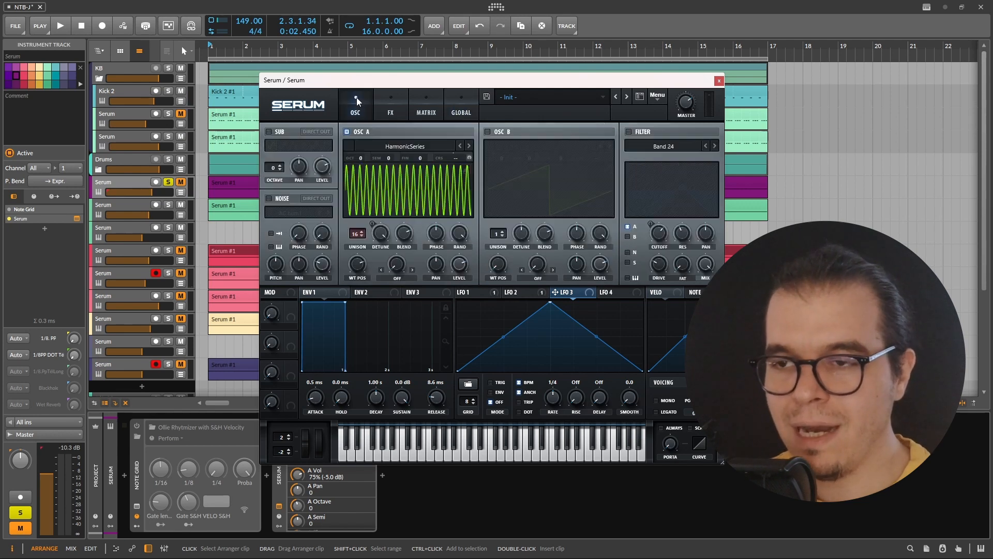
key(space)
key(space)
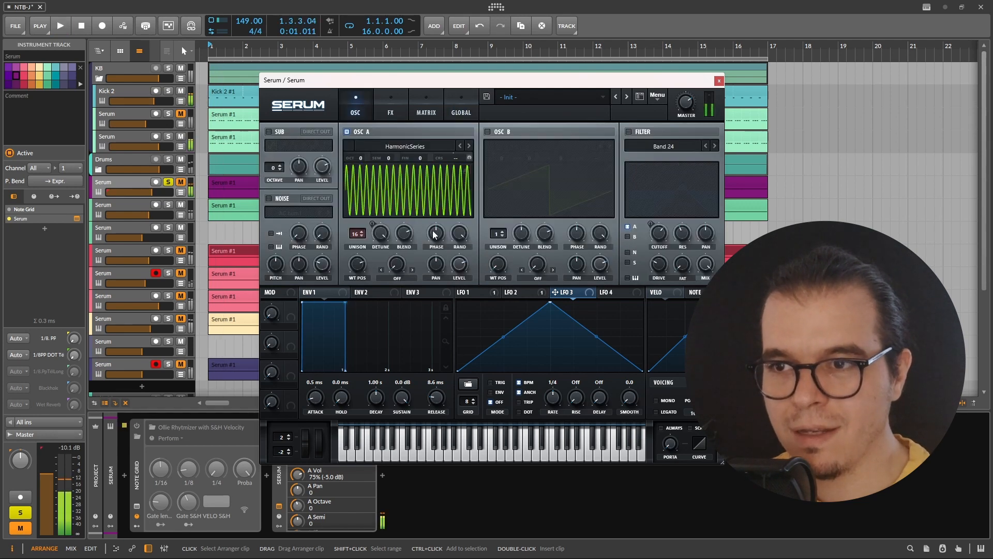
key(space)
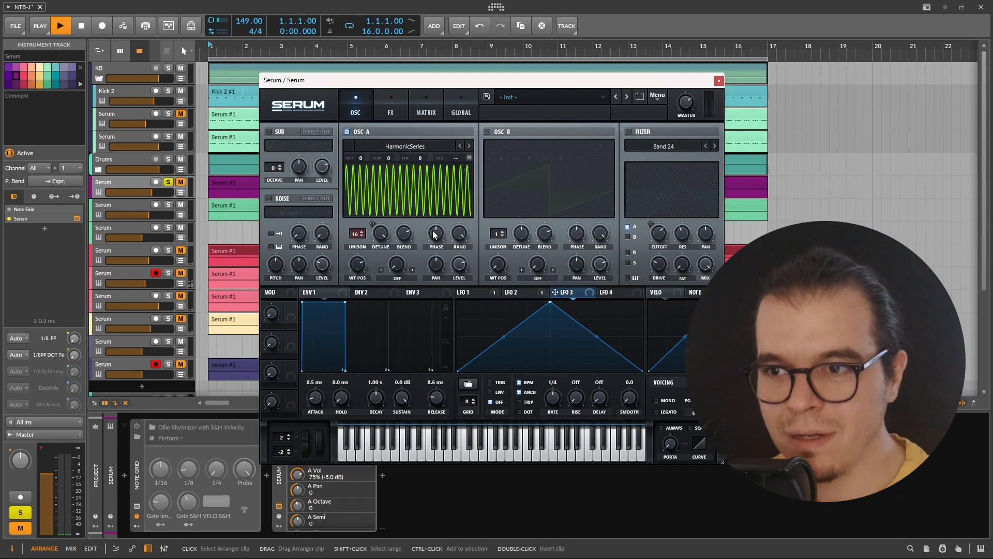
key(space)
- Set oscillator A's unison mode to Random and audition the sound
click(471, 110)
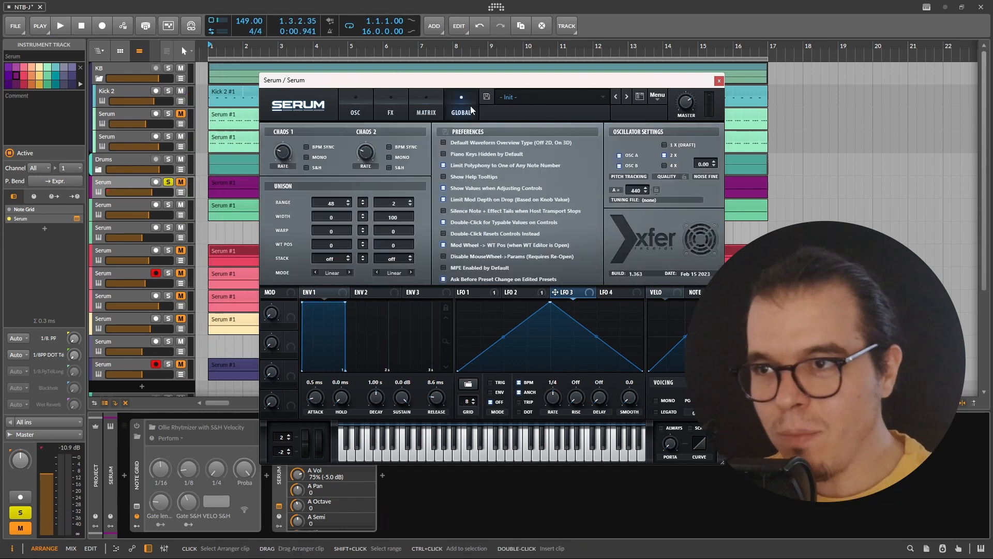
click(332, 274)
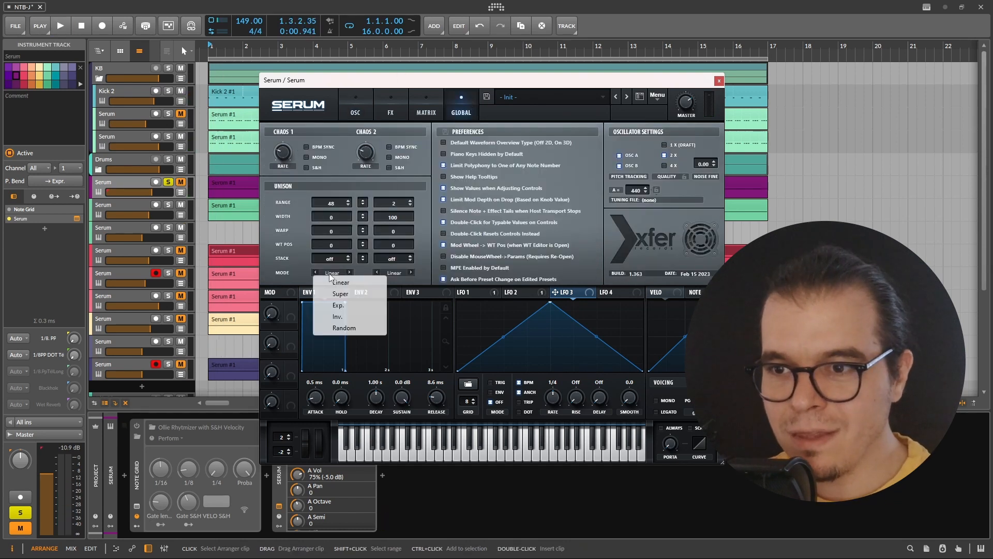
click(351, 329)
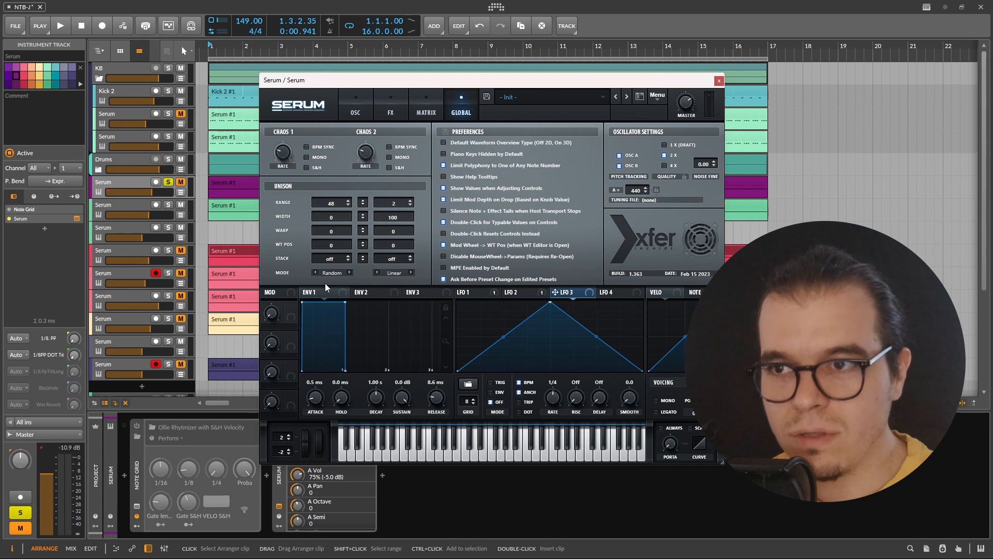
click(355, 109)
key(space)
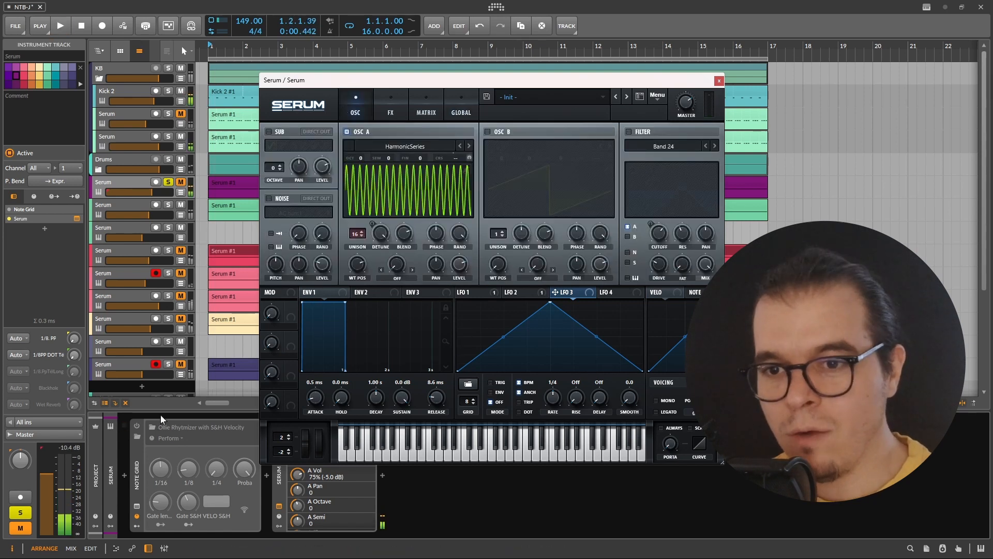
- Enable the Note Grid device with the Ollie Rhytmizer with S&H Velocity patch and play the resulting pattern
click(136, 425)
key(space)
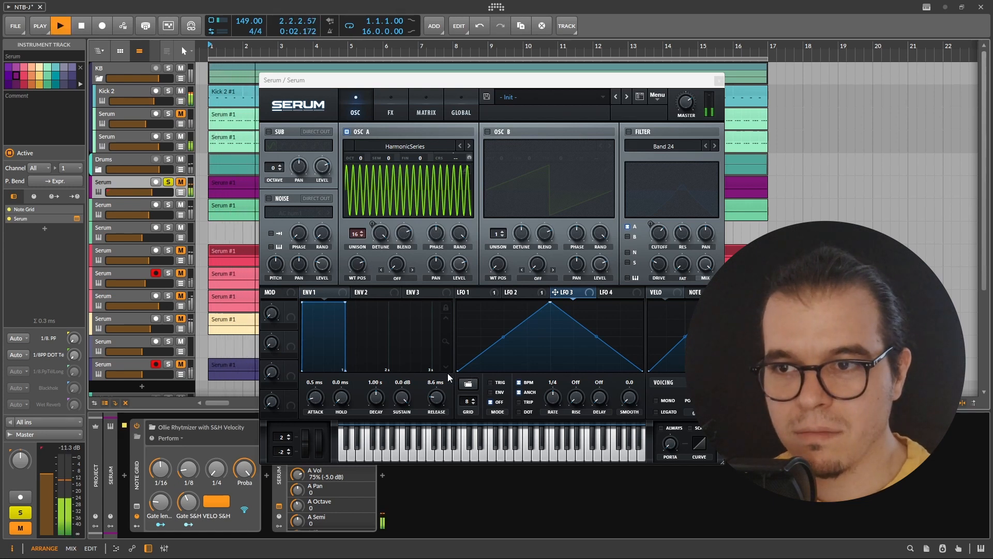
key(space)
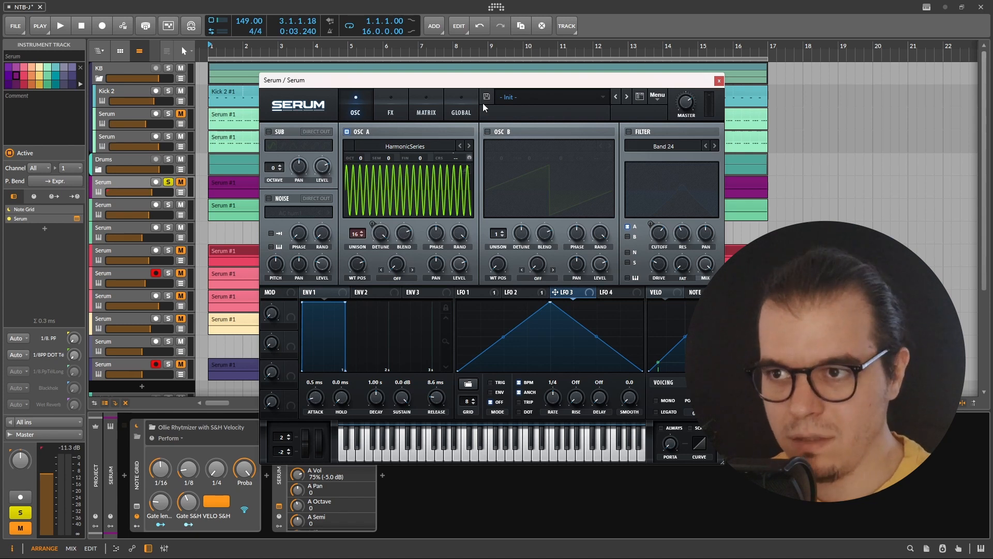
- Raise the output of the LFO 1 to A UniDet modulation to 98 in the matrix and audition it
click(430, 109)
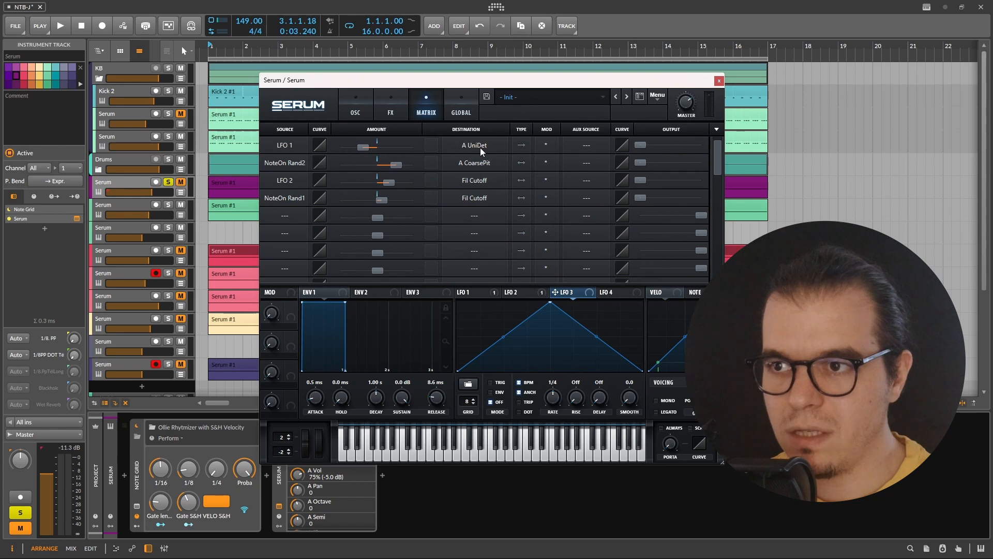
drag(643, 144, 749, 151)
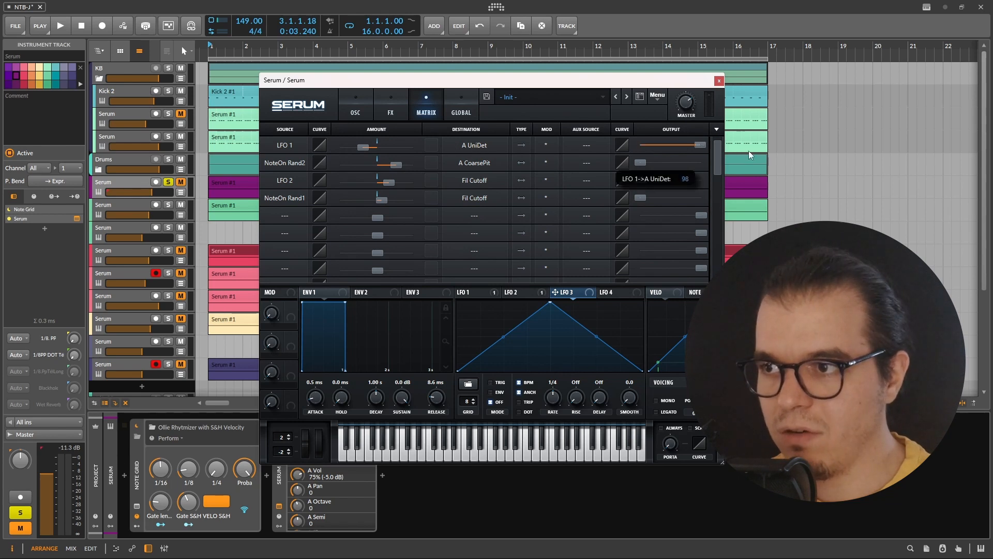
click(354, 109)
key(space)
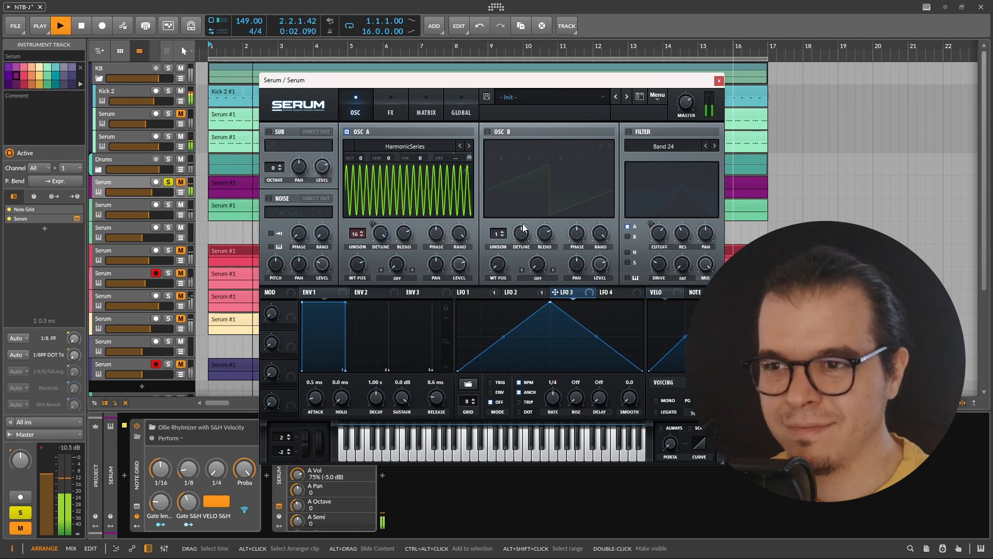
key(space)
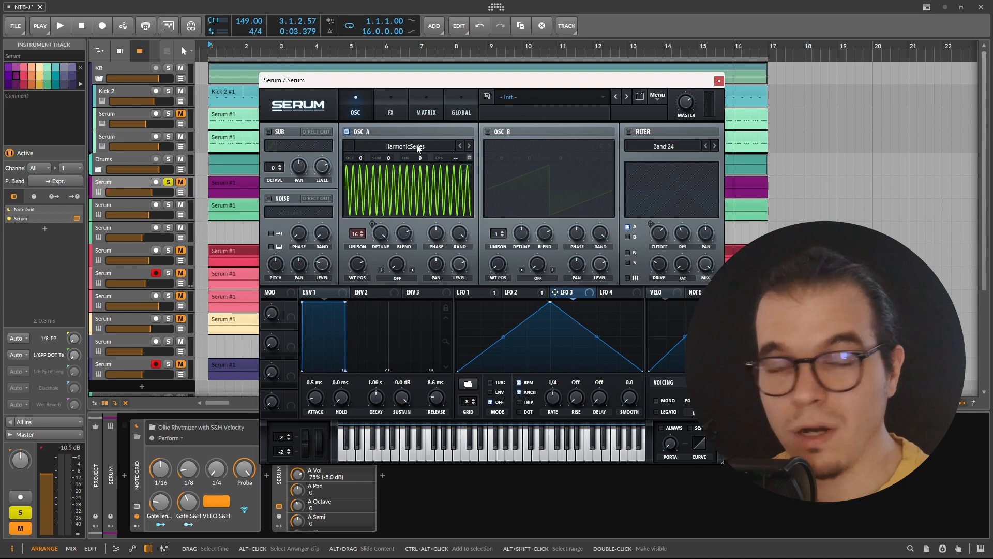
- Raise the output of the NoteOn Rand2 to A CoarsePit modulation to full in the matrix and audition the sound
click(426, 108)
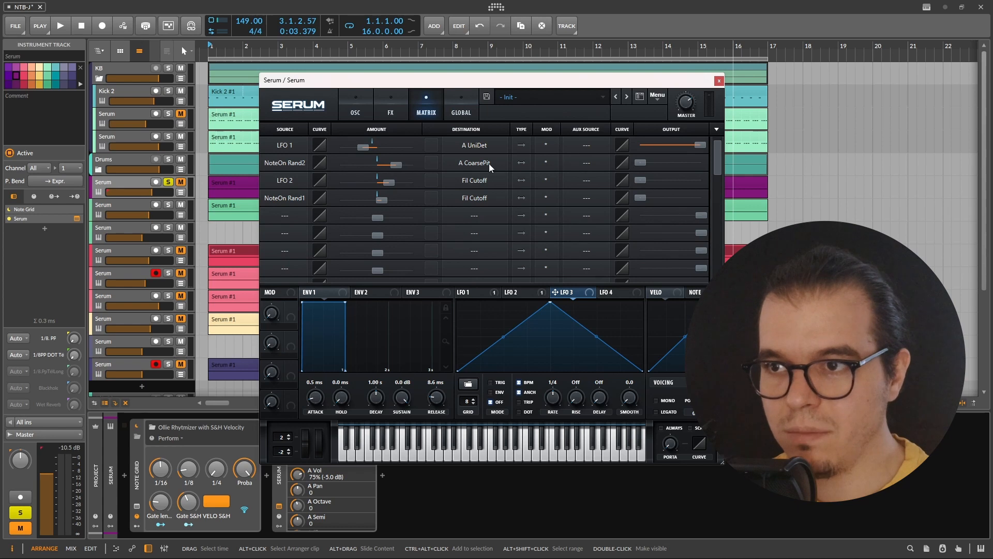
double_click(639, 161)
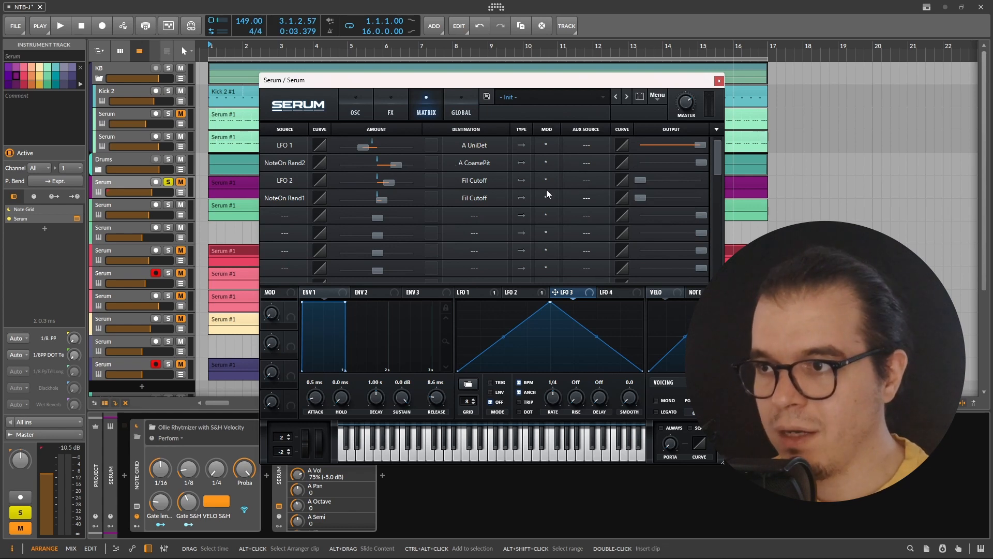
click(368, 101)
key(space)
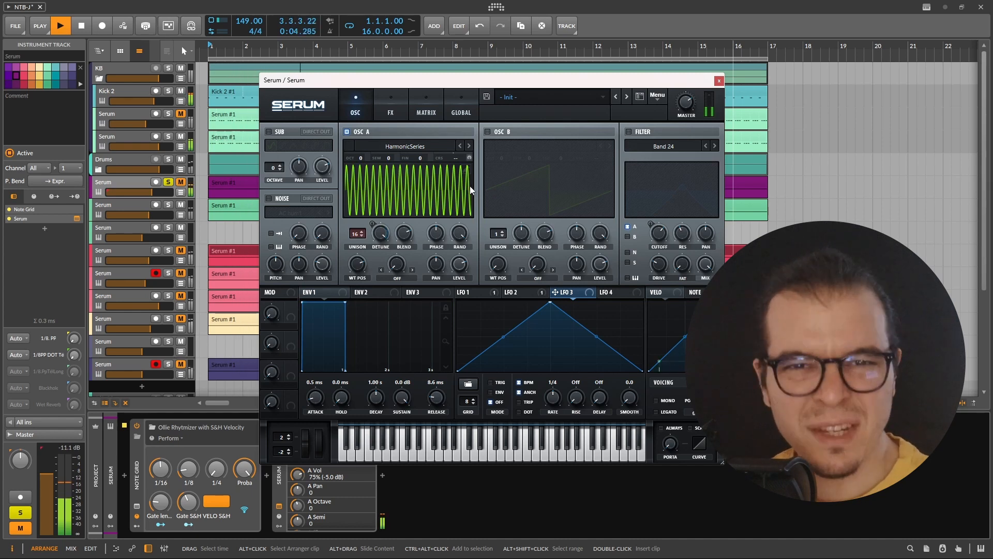
key(space)
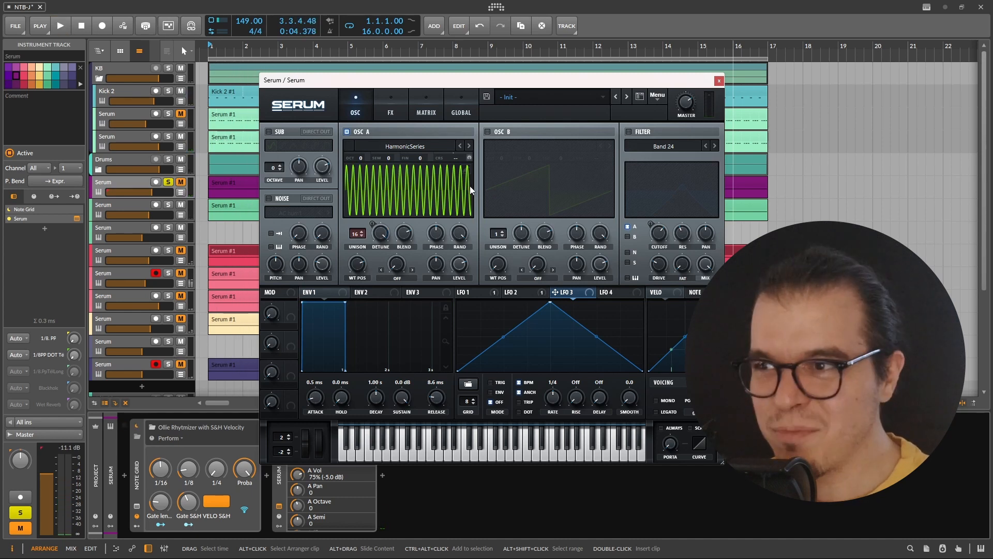
- Enable the Band 24 filter and raise the outputs of the LFO 2 and NoteOn Rand1 to Fil Cutoff modulations to 100
click(630, 132)
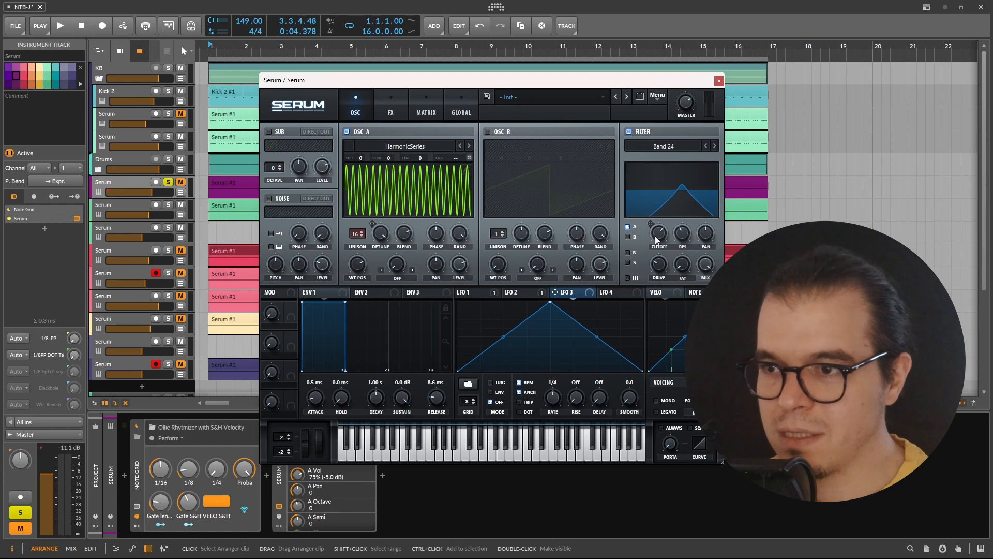
click(538, 294)
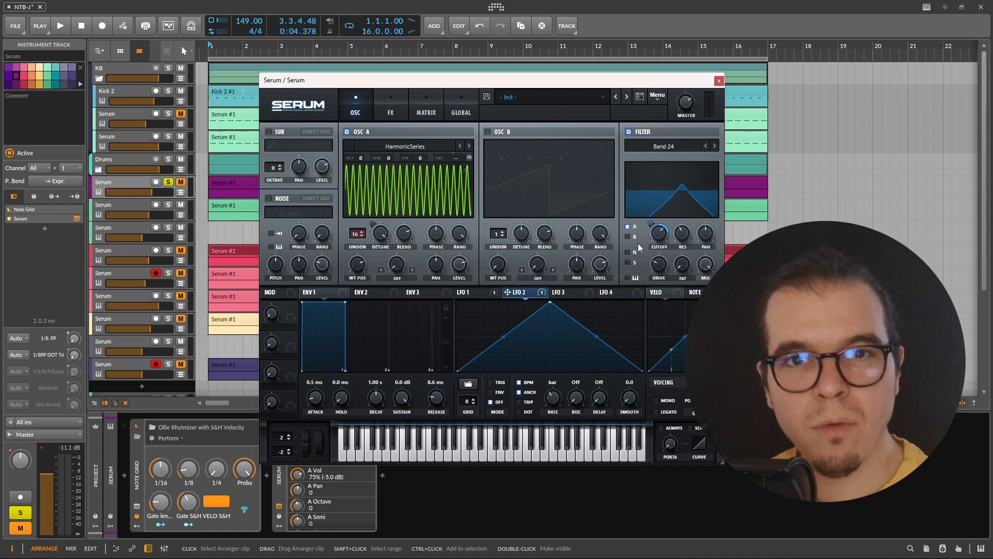
click(429, 113)
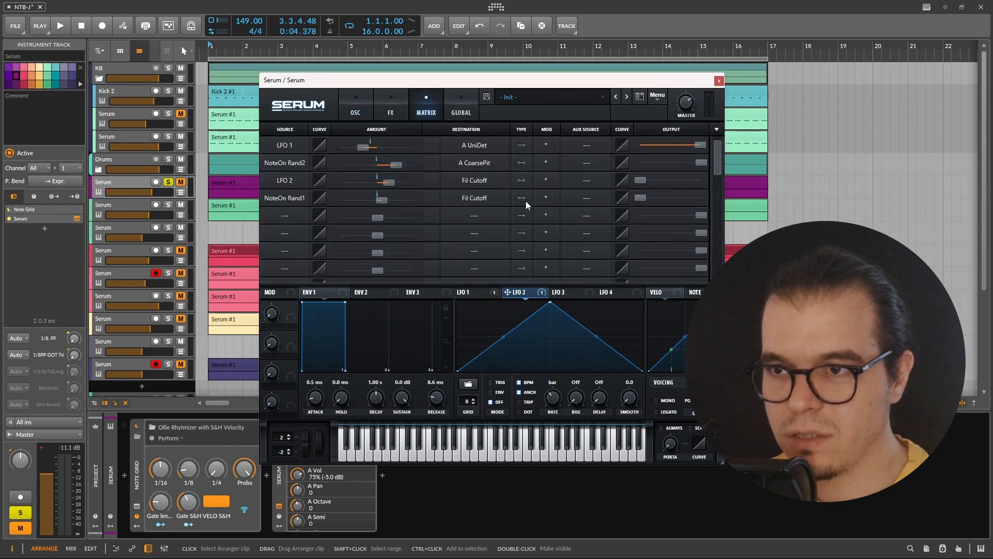
drag(639, 180, 700, 180)
drag(640, 198, 788, 197)
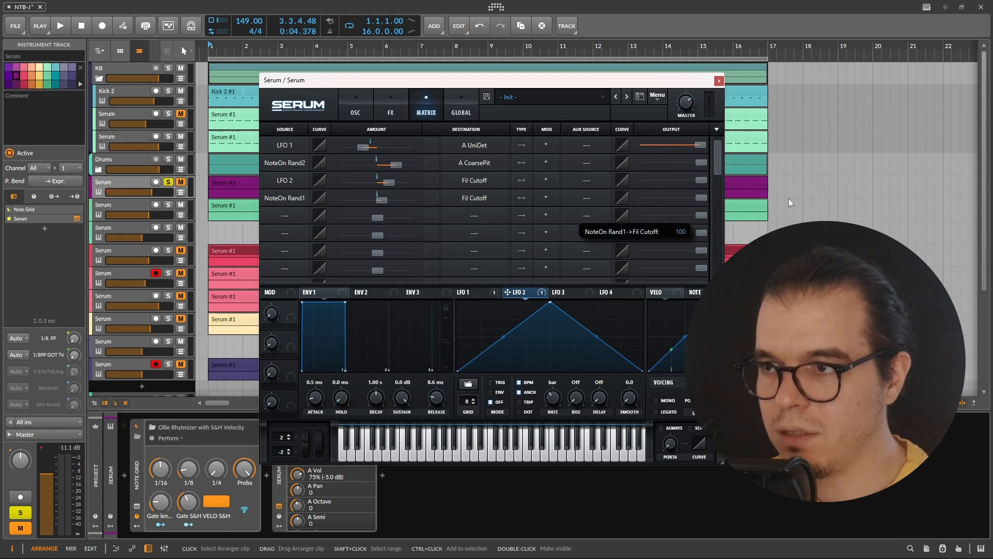
- Enable the ping-pong Delay effect for the HarmonicSeries sound
click(397, 108)
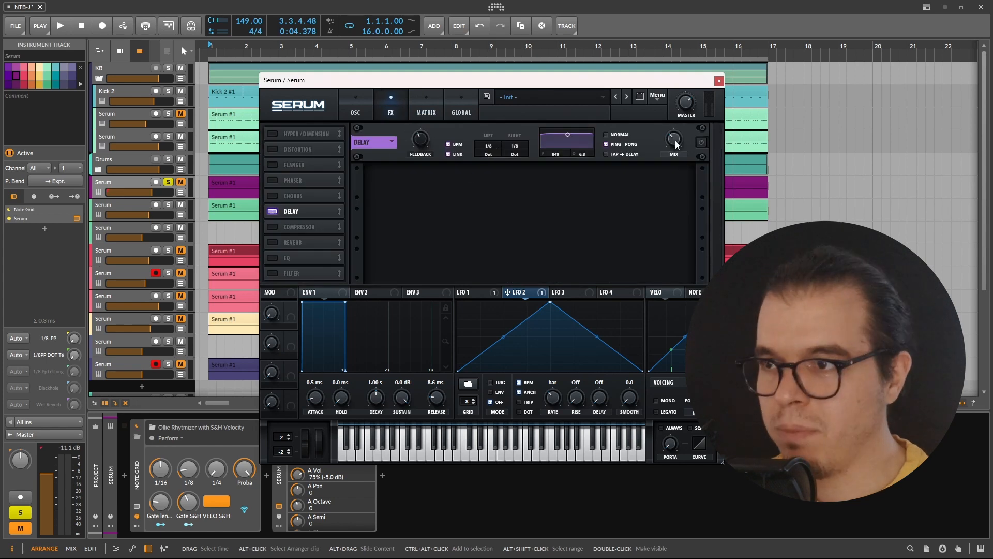
click(701, 142)
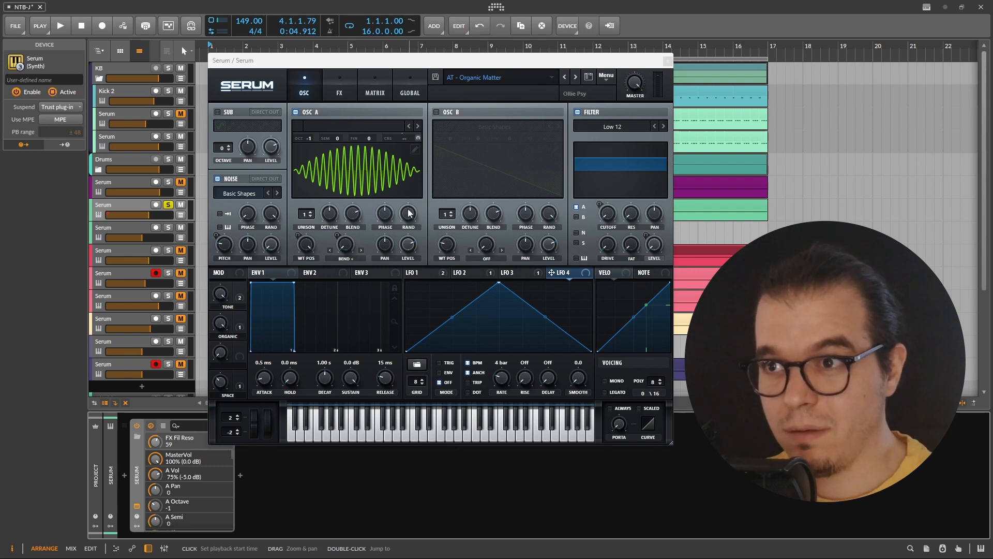
- Audition the AT - Organic Matter patch and set its delay time to 1/32, mix to 43 and feedback to 73
key(space)
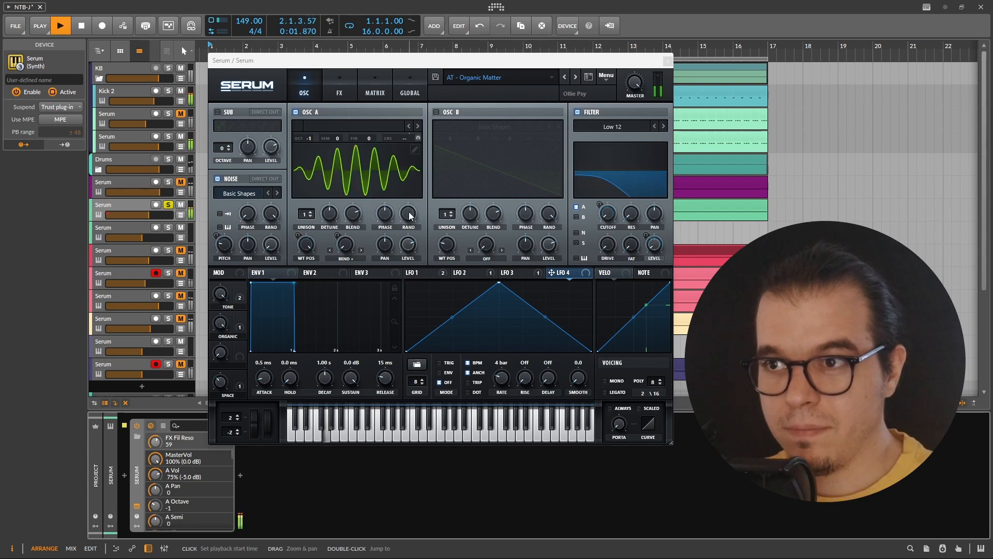
key(space)
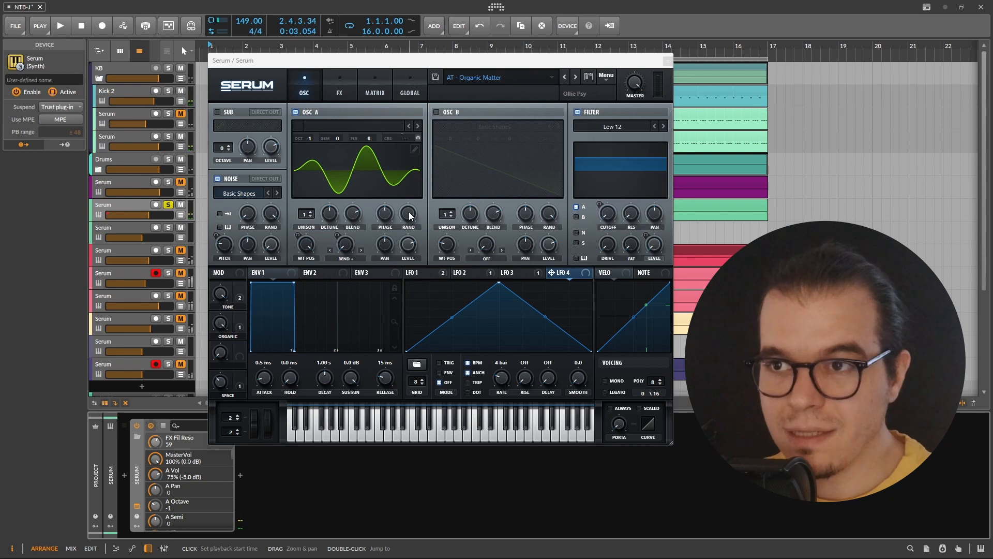
click(352, 73)
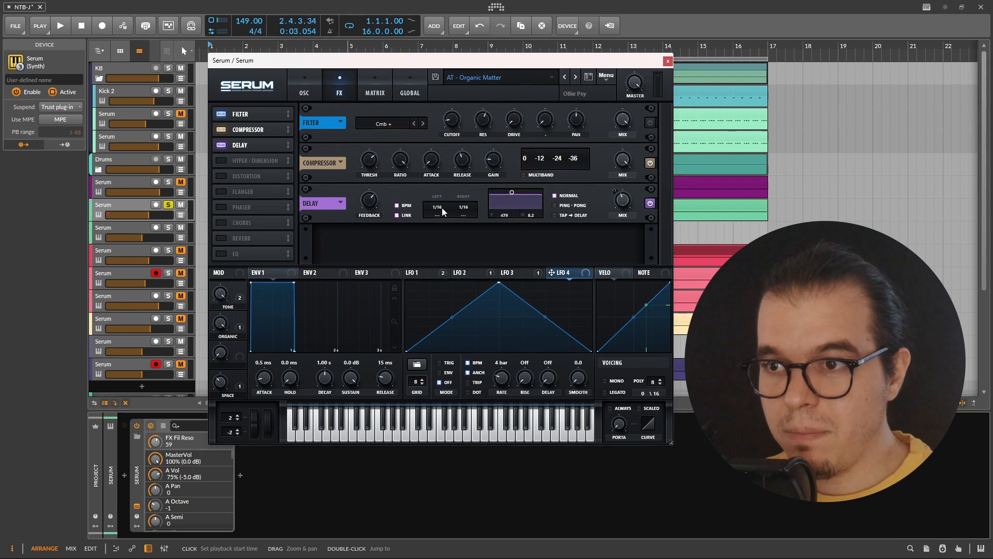
drag(442, 207, 451, 205)
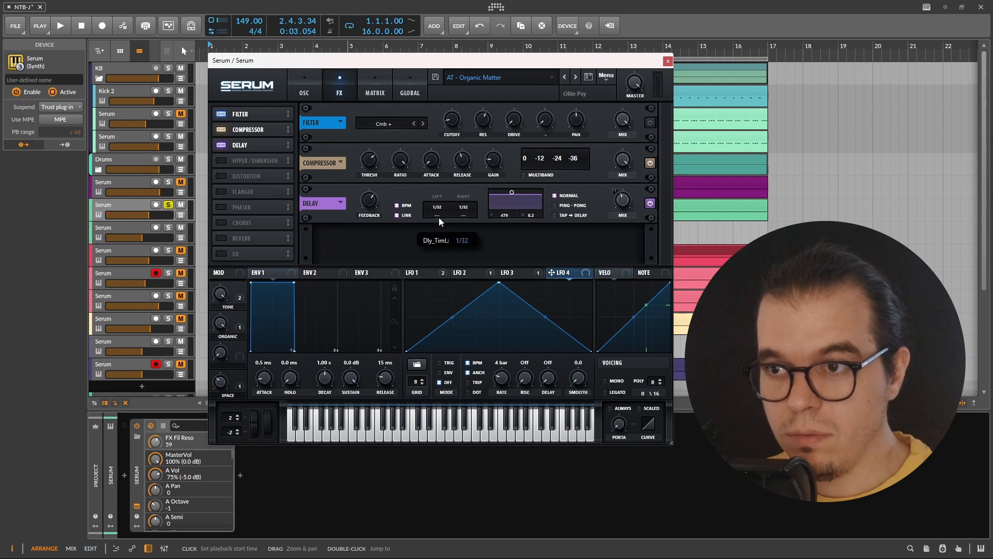
drag(366, 198, 371, 195)
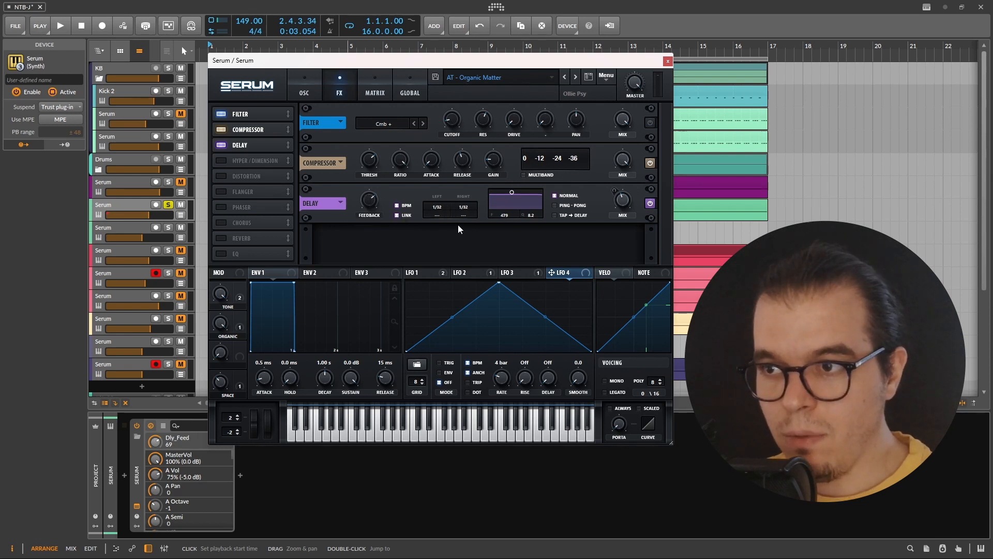
key(space)
drag(622, 201, 624, 205)
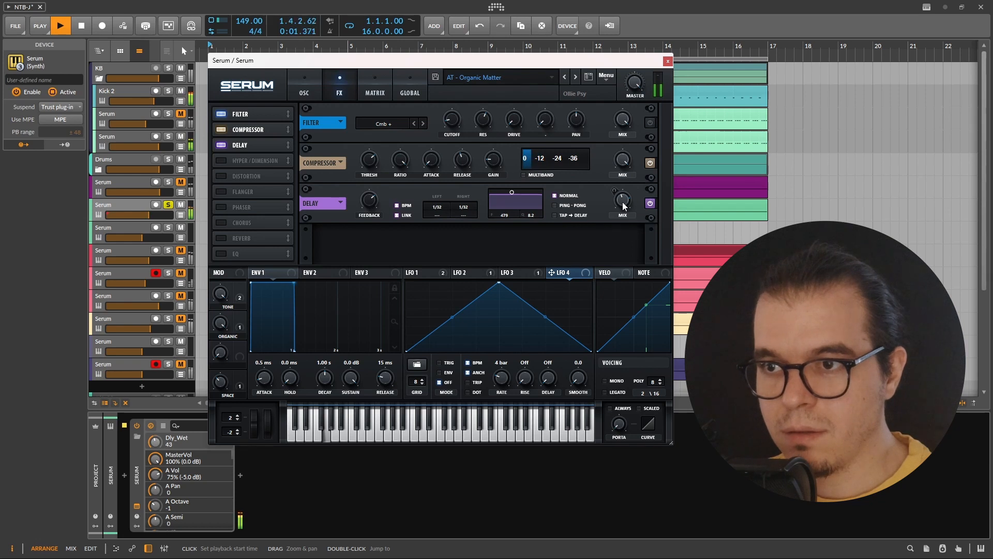
drag(369, 199, 369, 194)
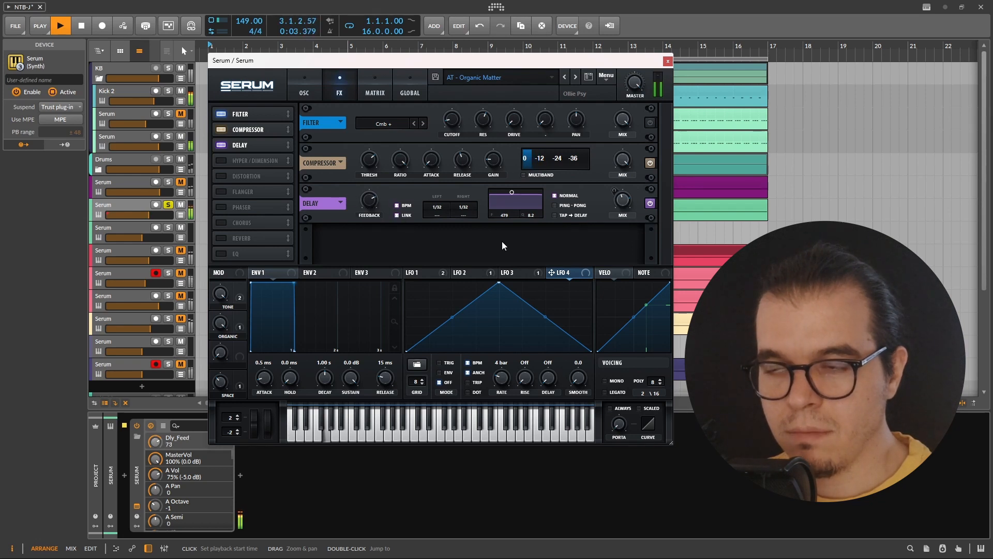
key(space)
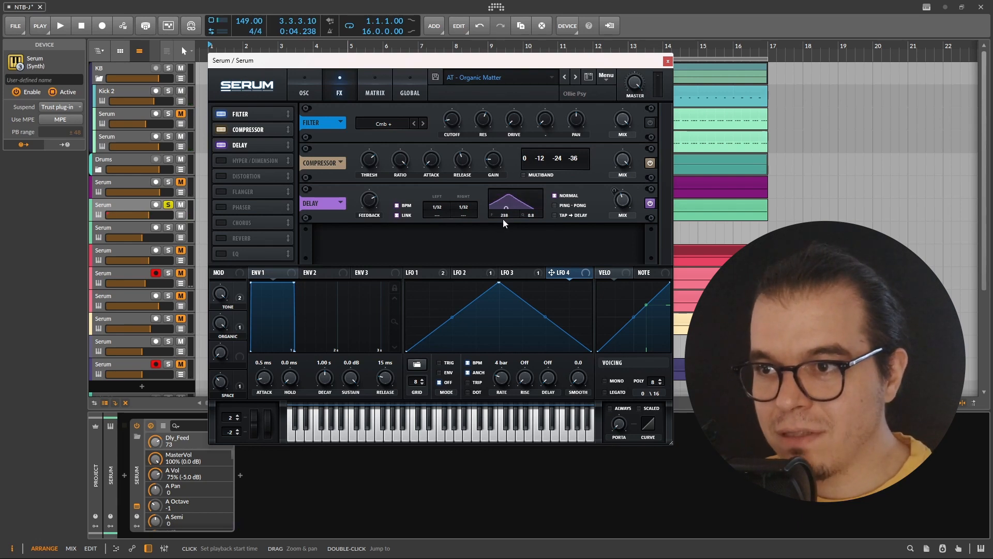
- Try sweeping the delay filter's frequency and bandwidth to about 941 and 1.5 during playback
drag(508, 223, 500, 241)
key(space)
key(space)
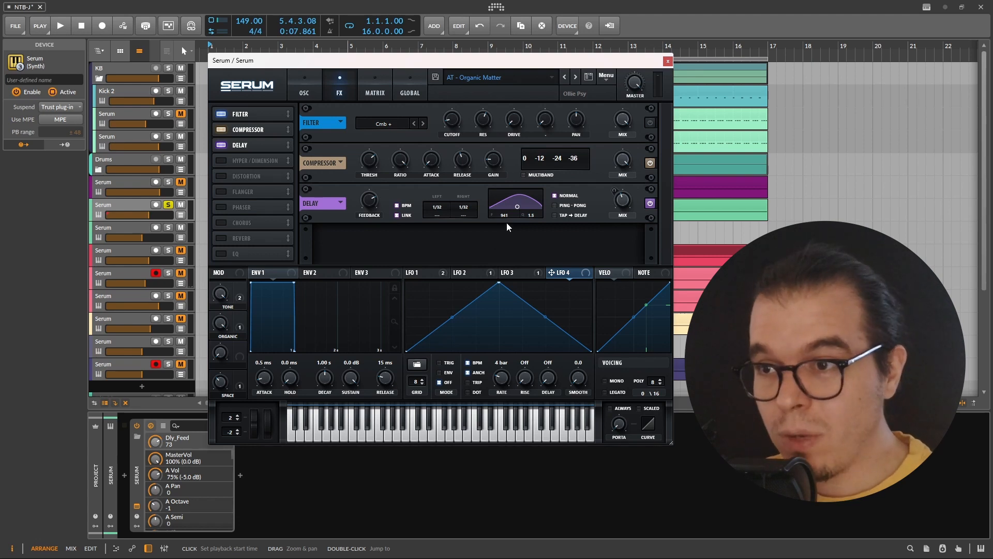
- Set the delay filter to frequency 169 and bandwidth 0.8, modulate its frequency with LFO 4 at amount 50, and audition it
mouse_move(505, 215)
mouse_down()
mouse_move(507, 243)
mouse_move(532, 216)
mouse_move(505, 185)
mouse_move(505, 216)
mouse_up()
click(369, 86)
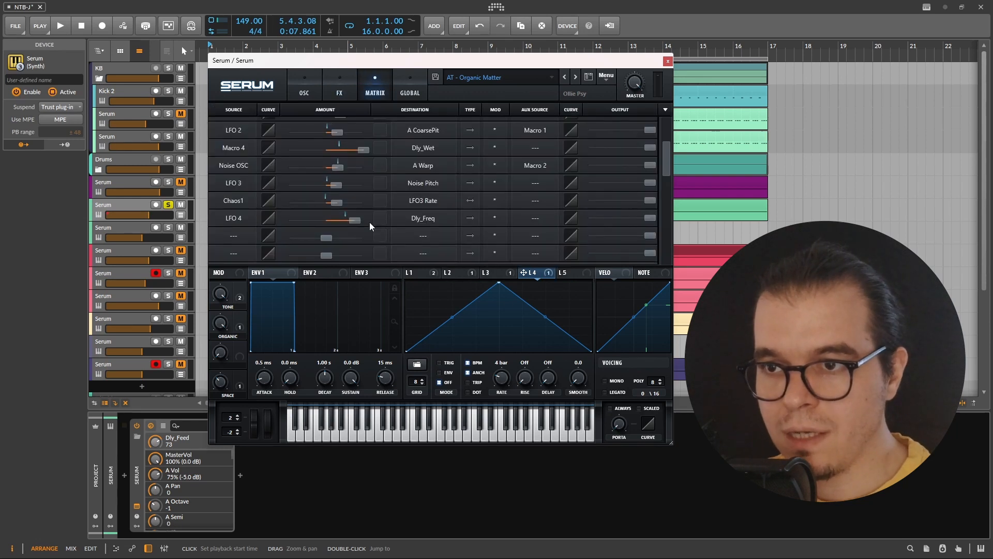
drag(352, 222, 337, 218)
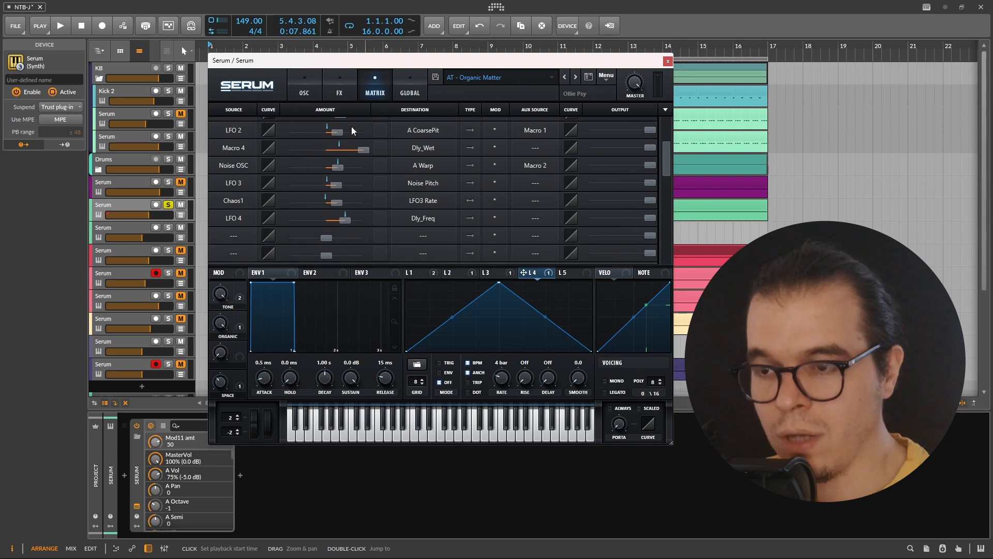
click(340, 93)
key(space)
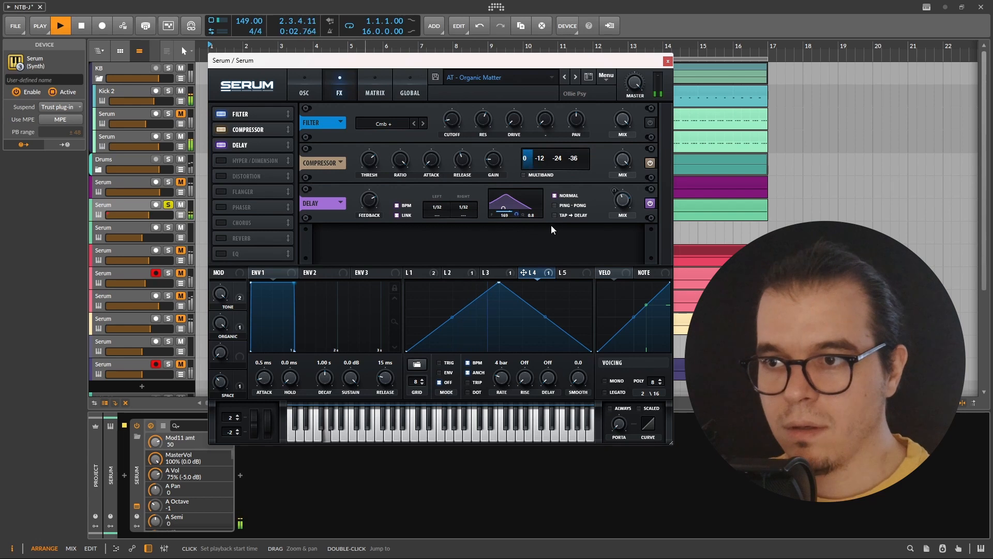
key(space)
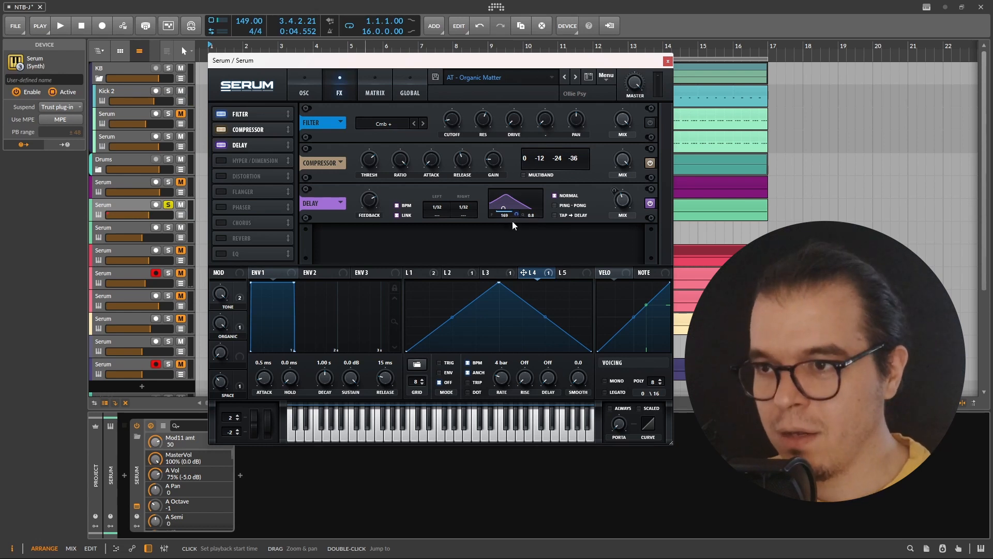
- Try other bandwidth values for the delay filter during playback
key(space)
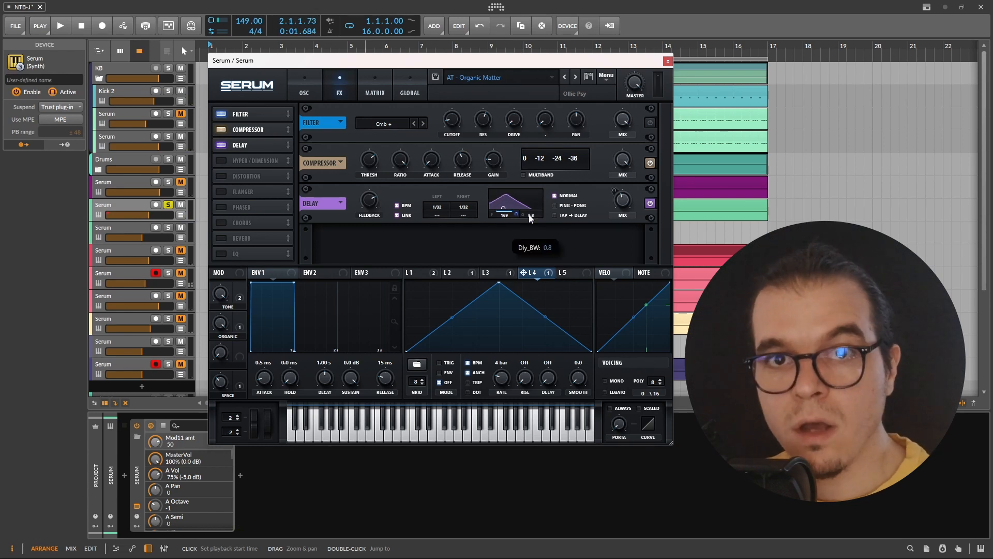
key(space)
drag(528, 215, 536, 238)
key(space)
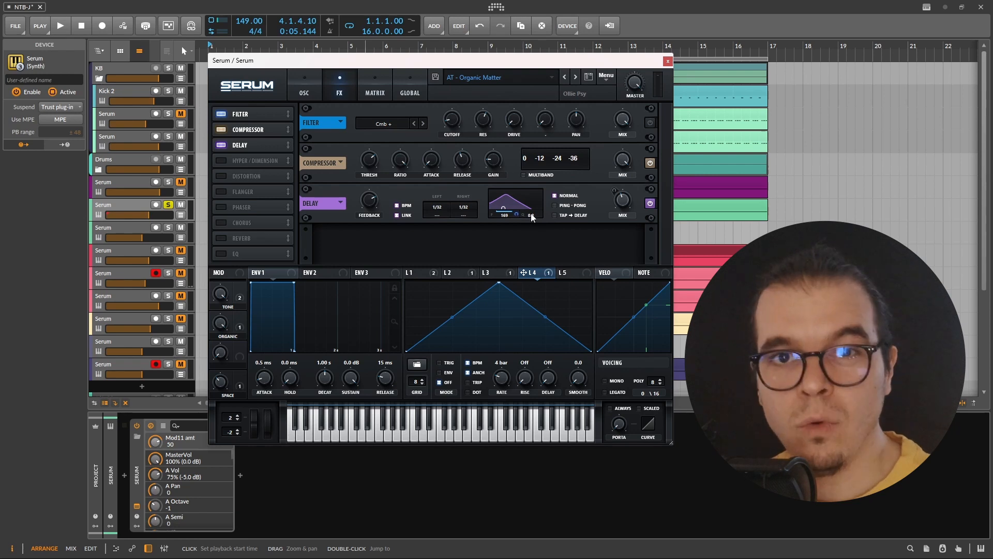
- Modulate the delay filter's bandwidth with Chaos2, set the amount to 34 in the matrix, and start playback
right_click(528, 200)
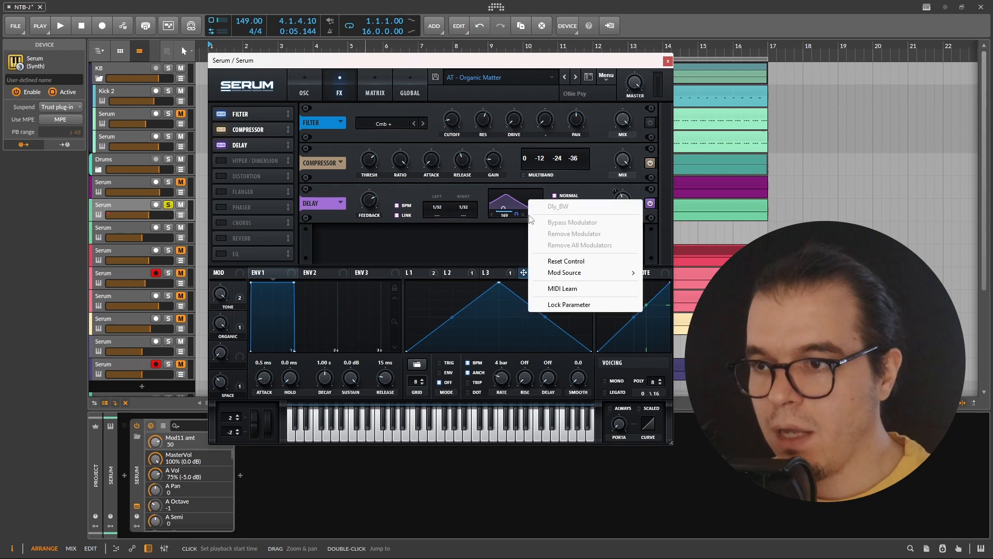
mouse_move(578, 274)
click(649, 388)
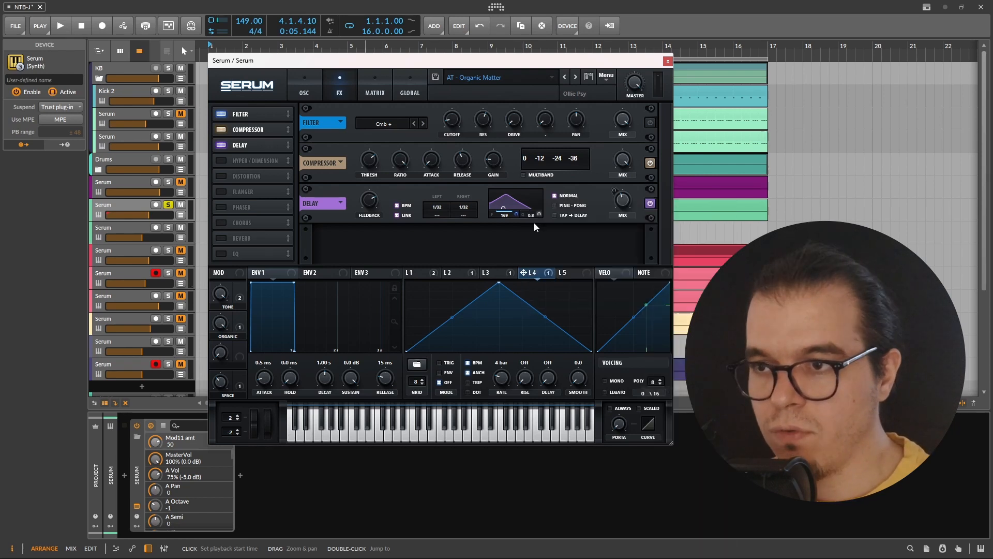
click(376, 93)
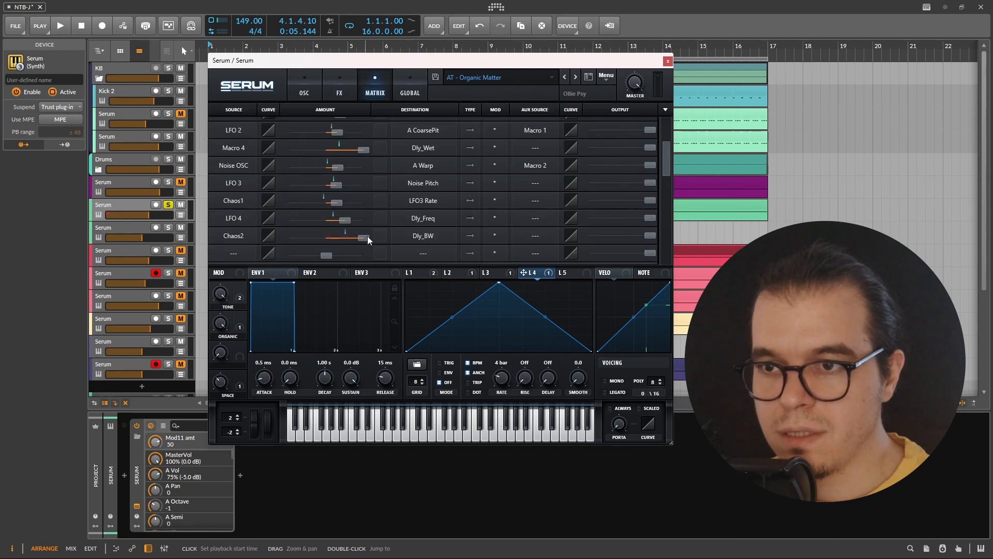
drag(368, 236, 336, 243)
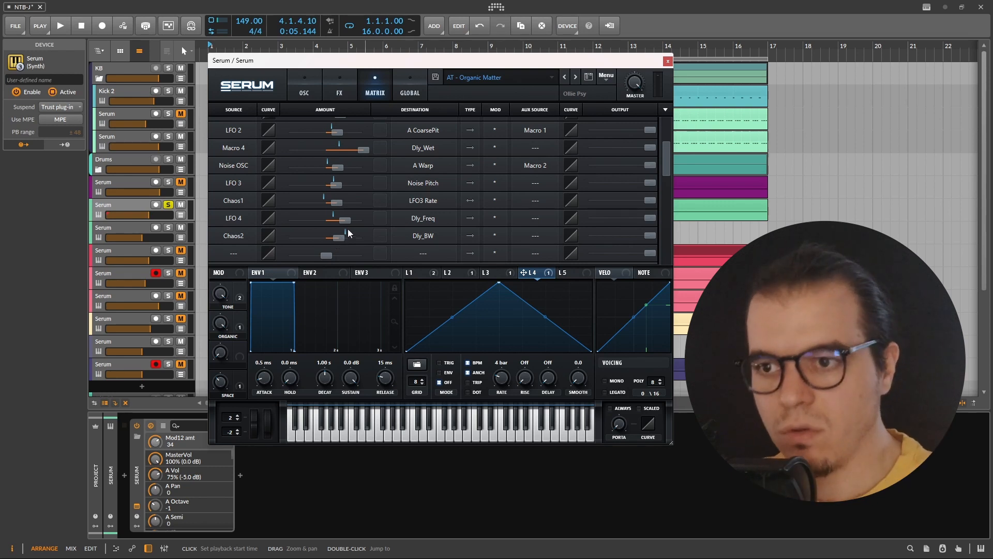
click(339, 87)
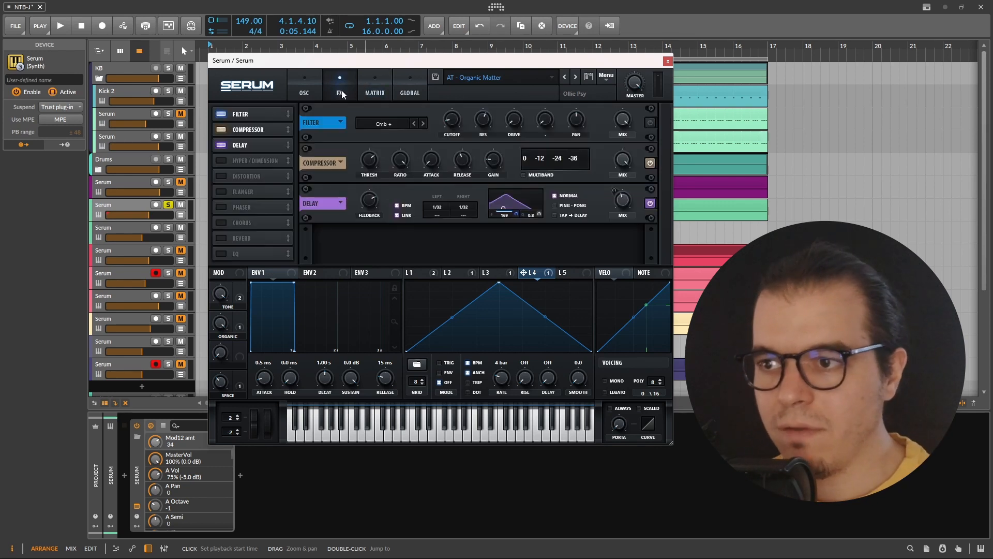
key(space)
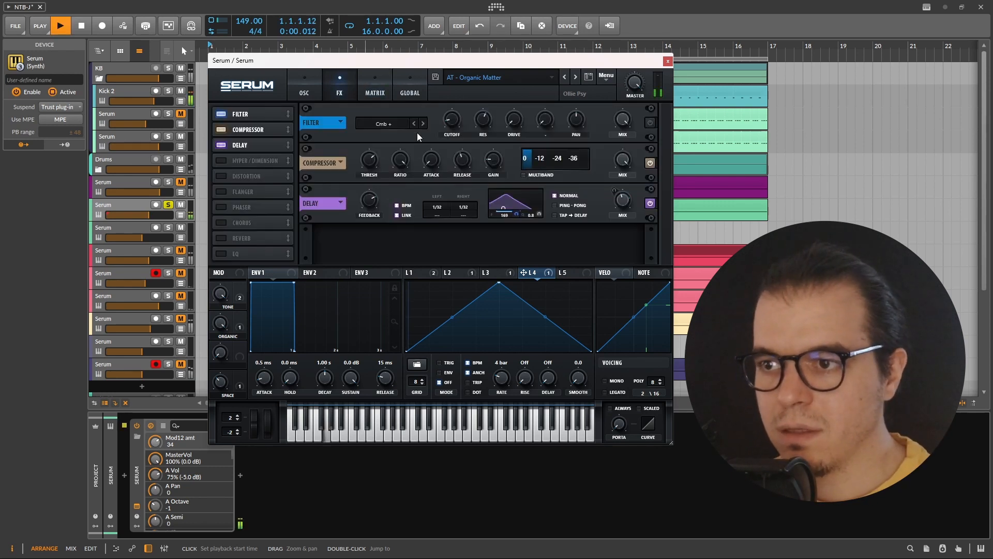
- Raise the Chaos2 to Dly_BW modulation amount to 42 and return to the effects view during playback
click(375, 89)
drag(343, 238, 350, 234)
click(333, 87)
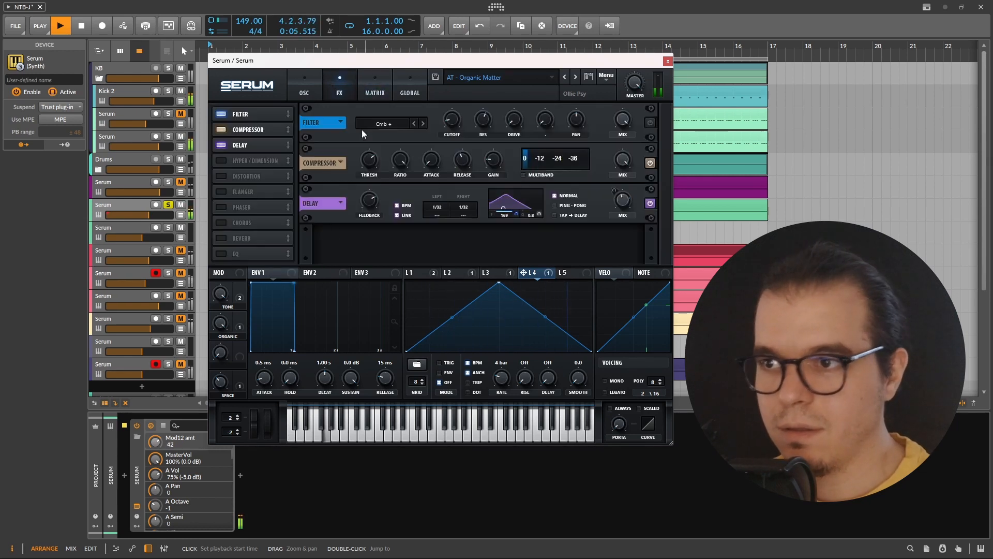
- Stop playback and set the 1/8. PF send of the soloed Serum track to about -24.2 dB
click(121, 205)
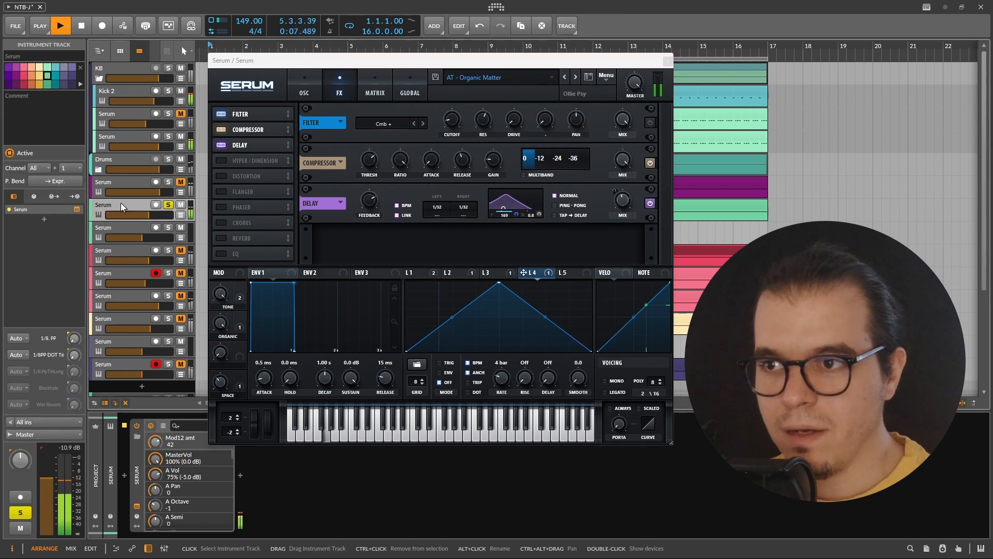
key(space)
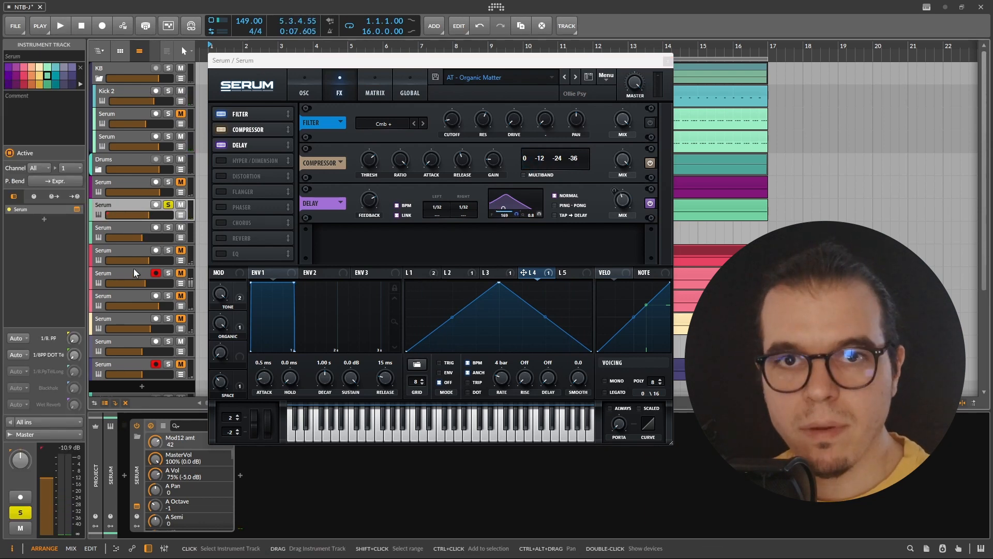
drag(76, 361, 75, 368)
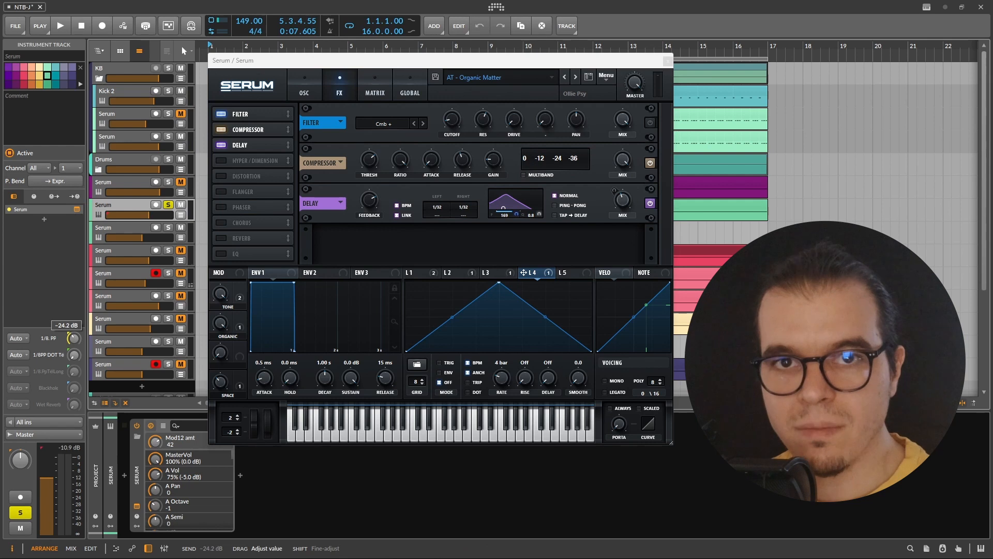
- Unsolo the AT - Organic Matter track and play it together with the rest of the arrangement
click(168, 205)
key(space)
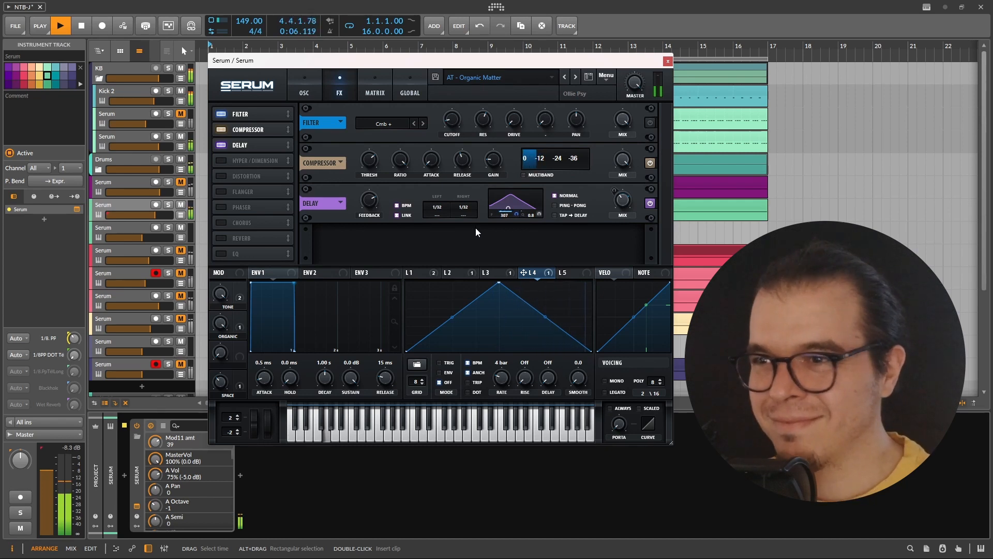
key(space)
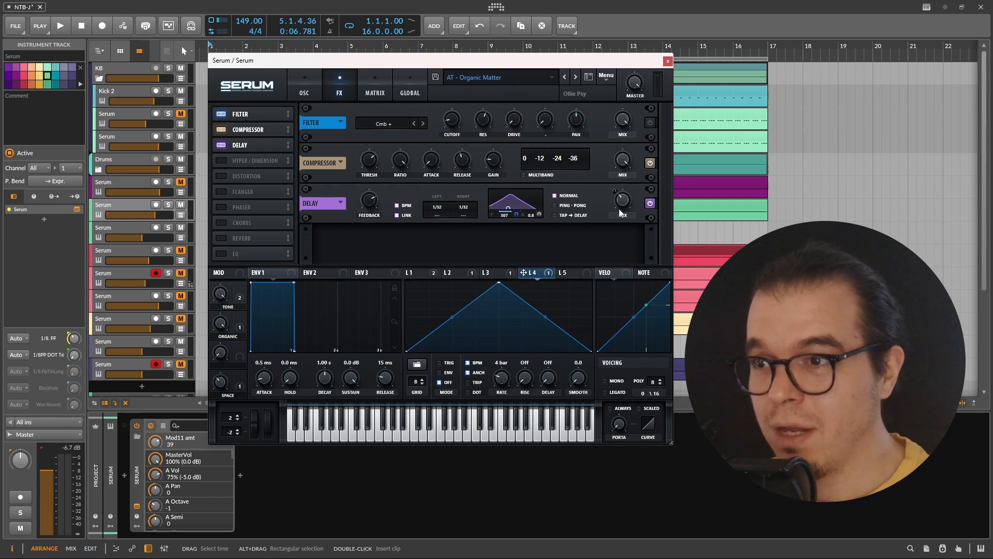
- Switch the 1/32 delay of the AT - Organic Matter patch to Ping-Pong mode and play the arrangement
click(555, 206)
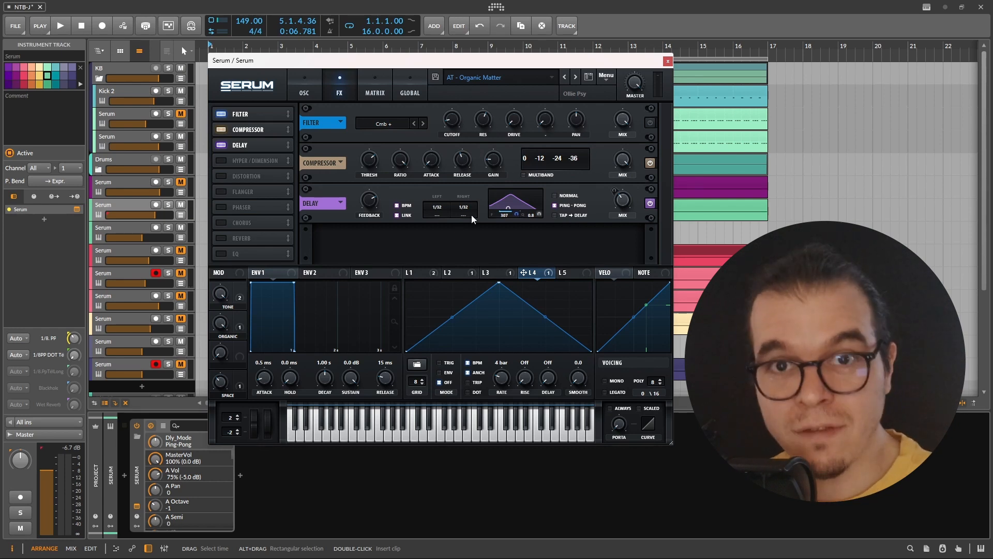
key(space)
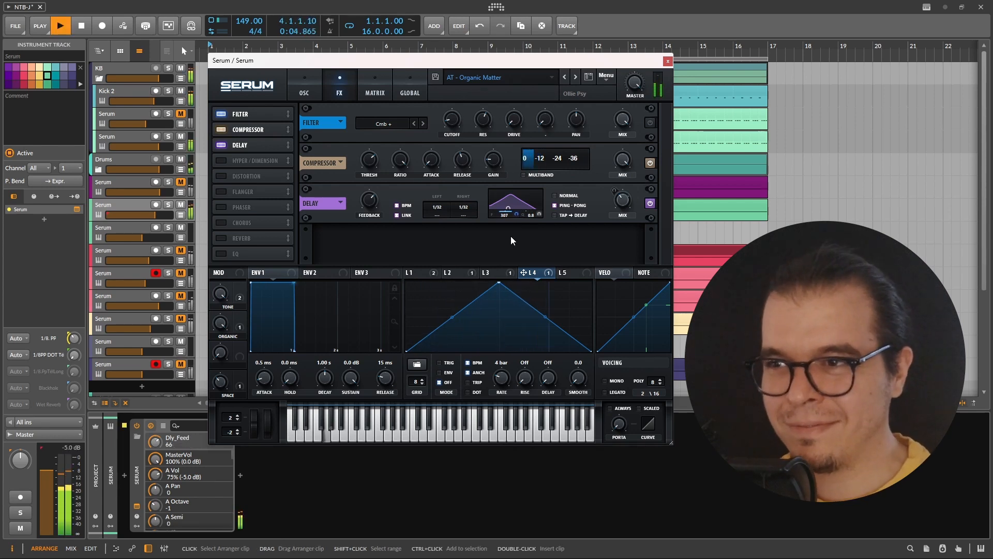
key(space)
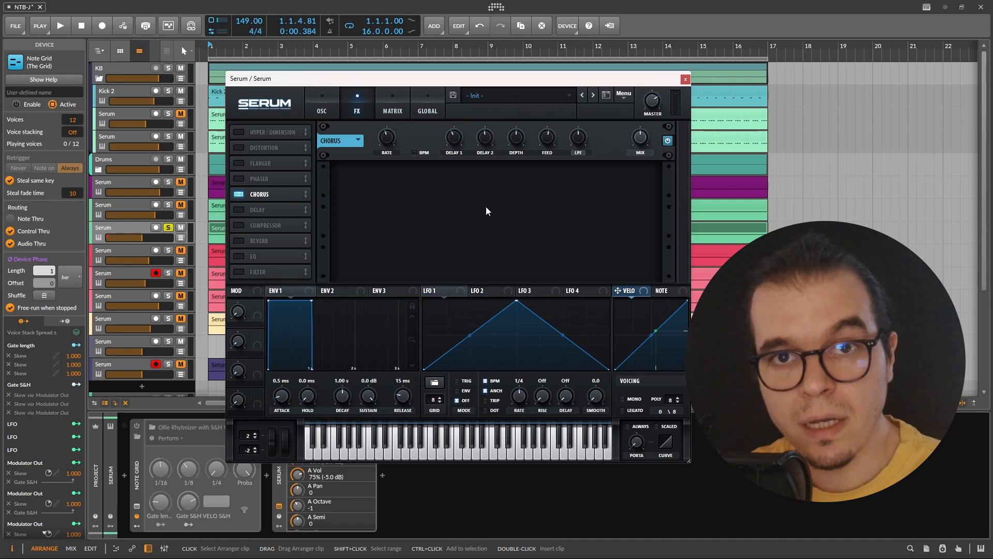
- Shape the Init patch's chorus with higher feedback and an HPF filter, and try Delay 1 times down to about 0.2 ms
drag(468, 147, 563, 120)
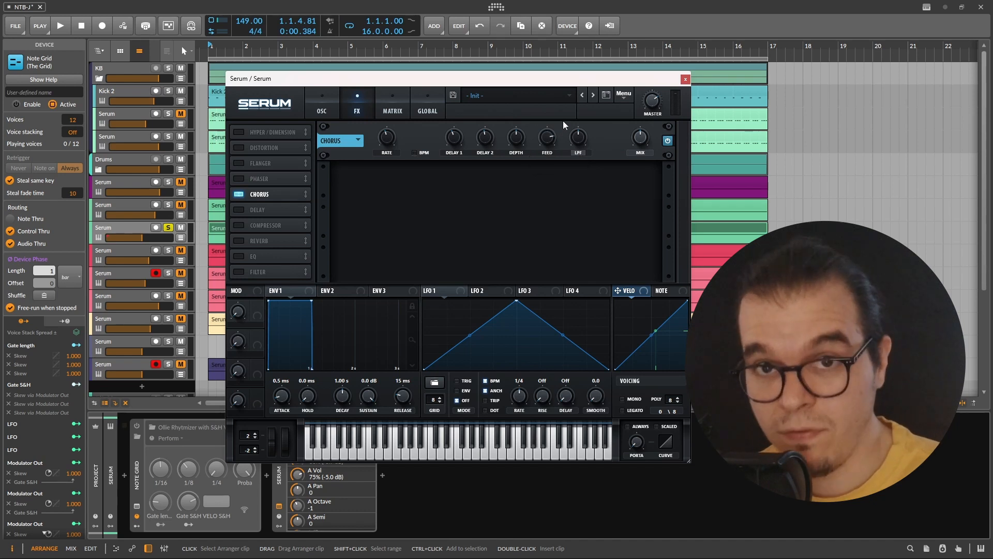
drag(383, 139, 409, 111)
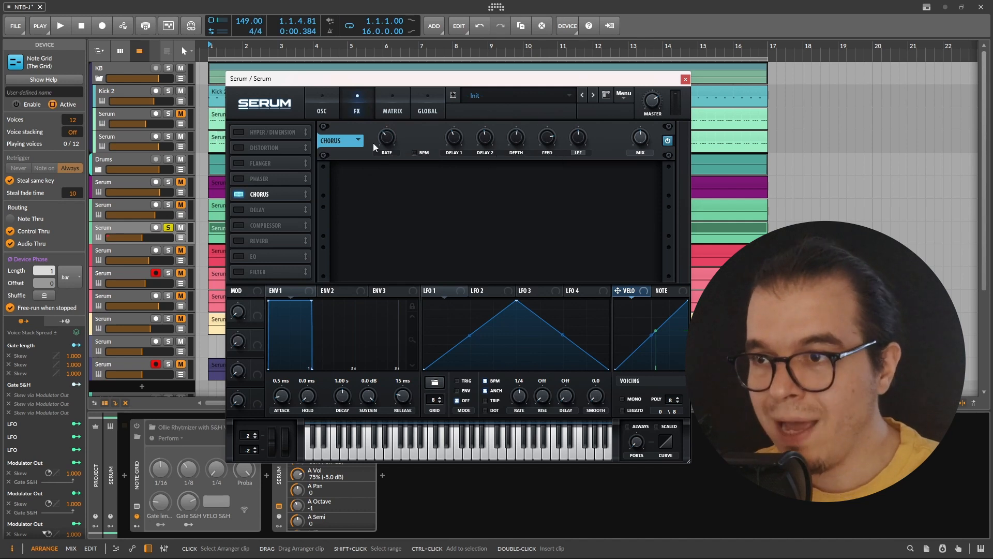
drag(586, 137, 565, 178)
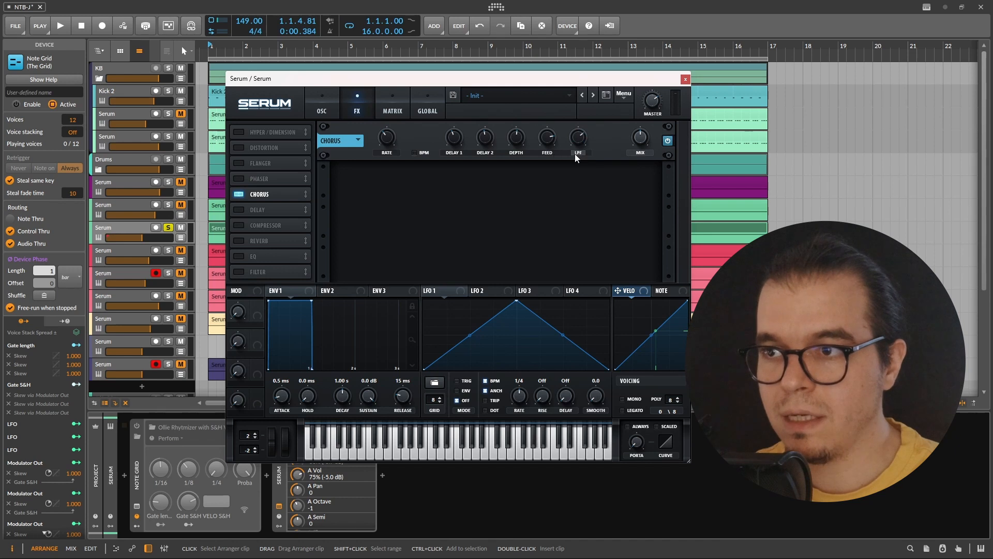
click(578, 152)
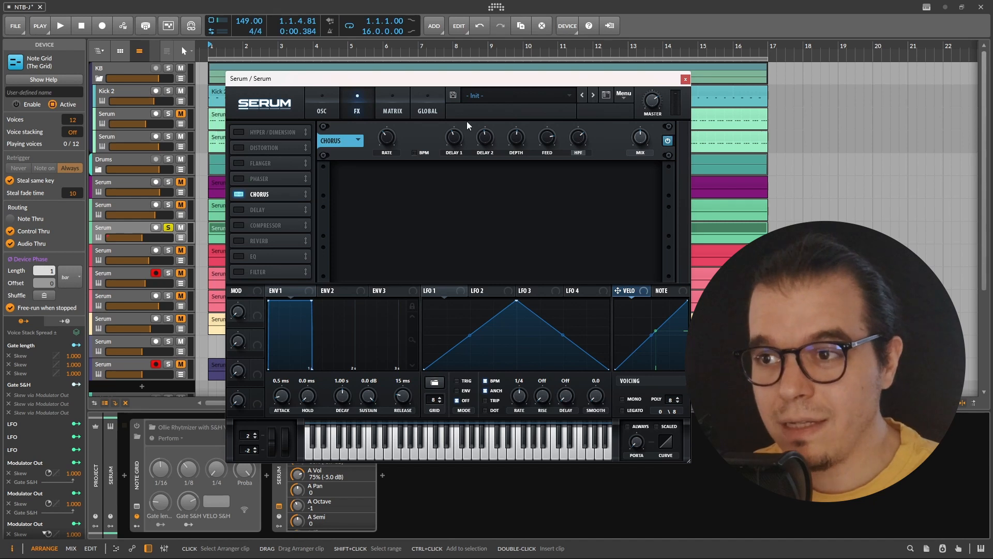
drag(441, 136, 458, 149)
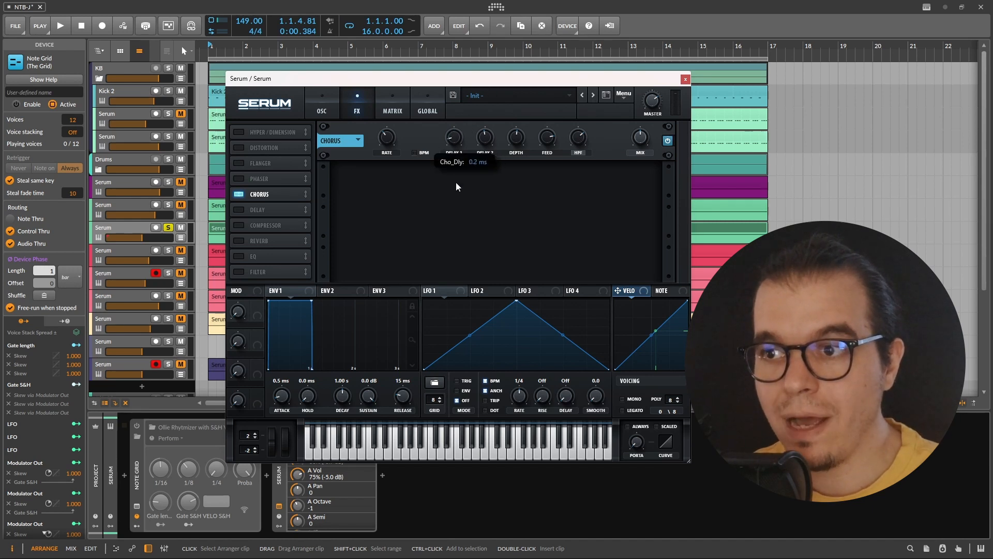
drag(456, 196, 482, 146)
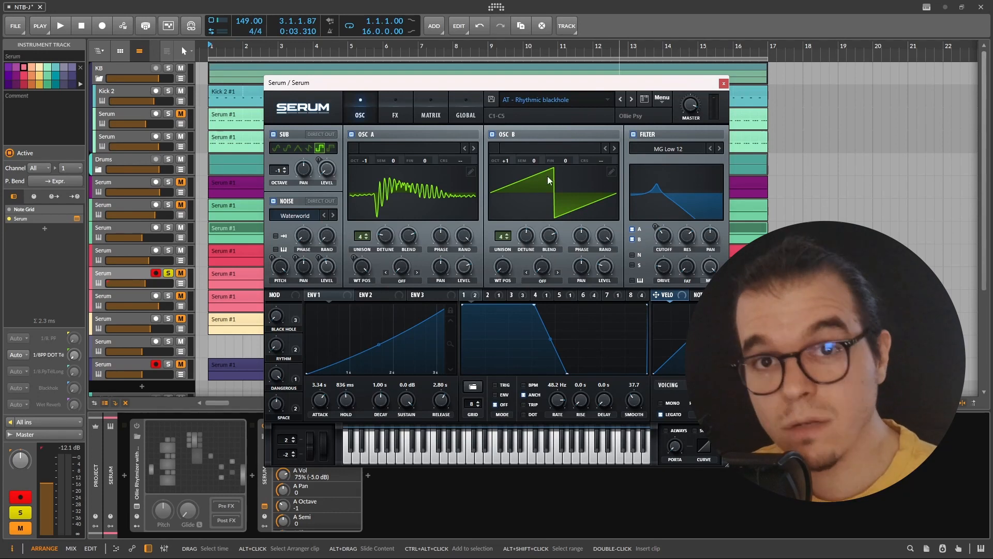
- Play AT - Rhythmic blackhole with its chorus bypassed in the effects view, raising the soloed track's volume slightly
click(402, 111)
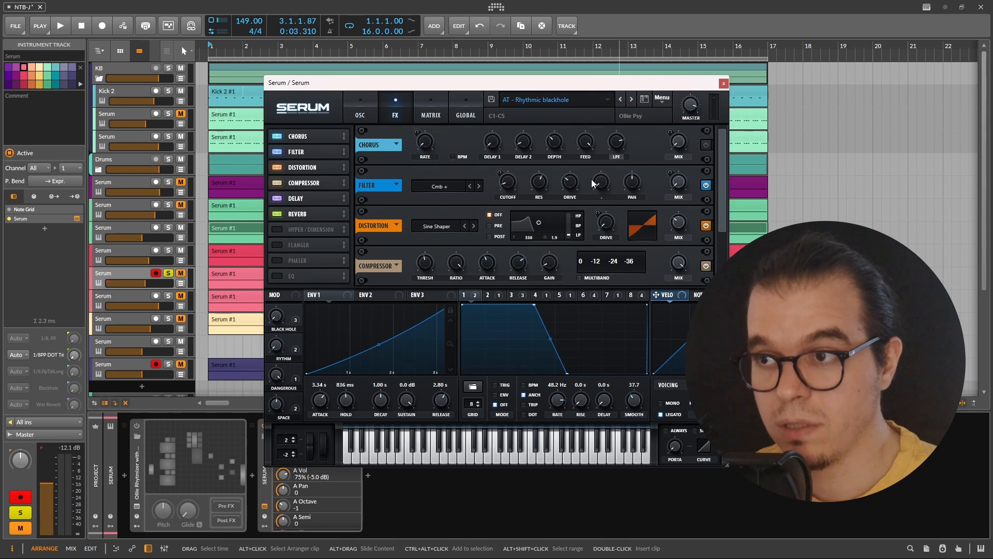
key(space)
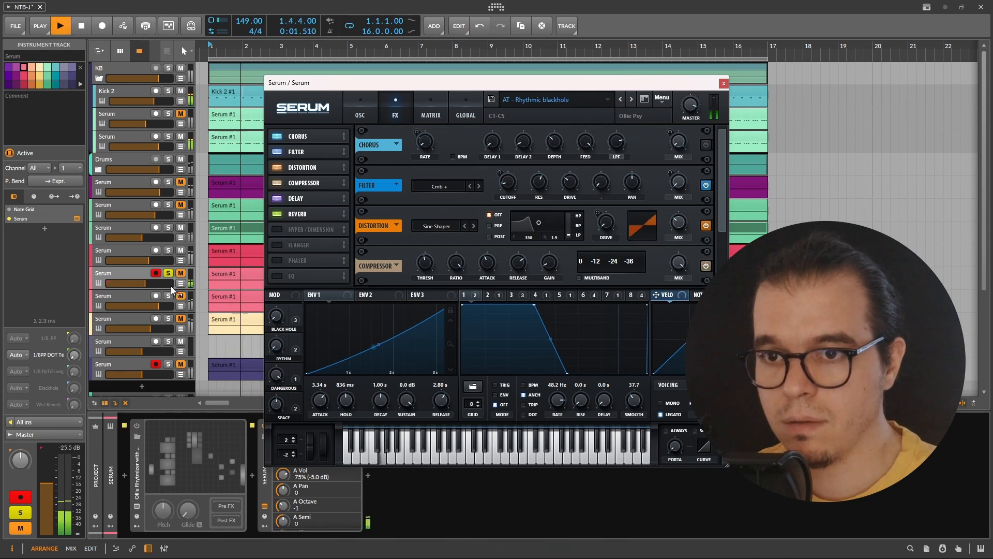
click(145, 282)
drag(145, 283, 150, 283)
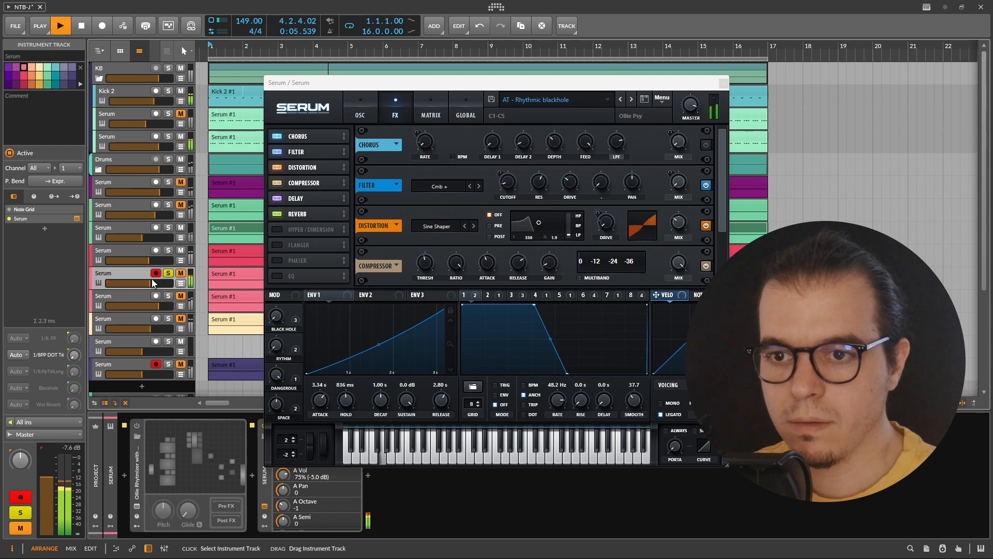
drag(150, 283, 149, 283)
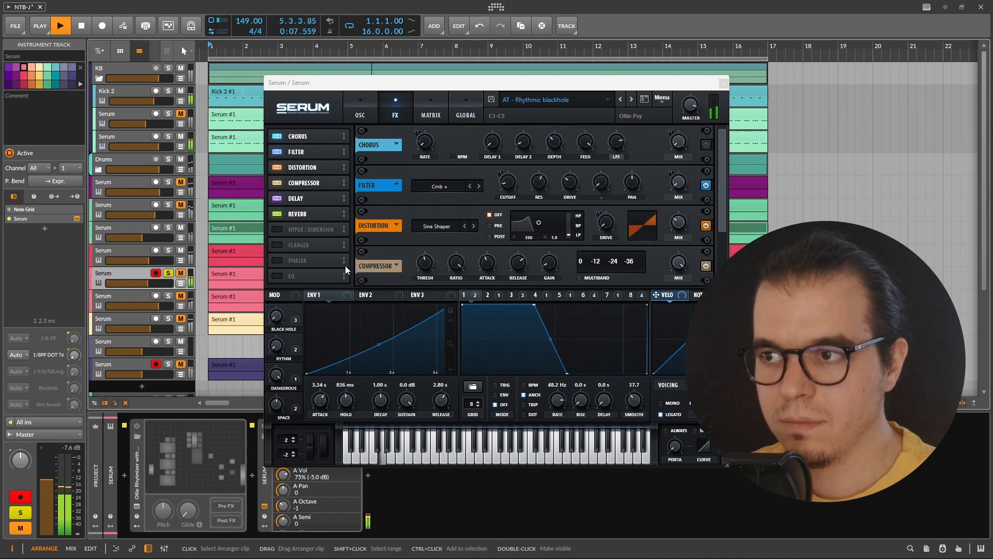
click(424, 501)
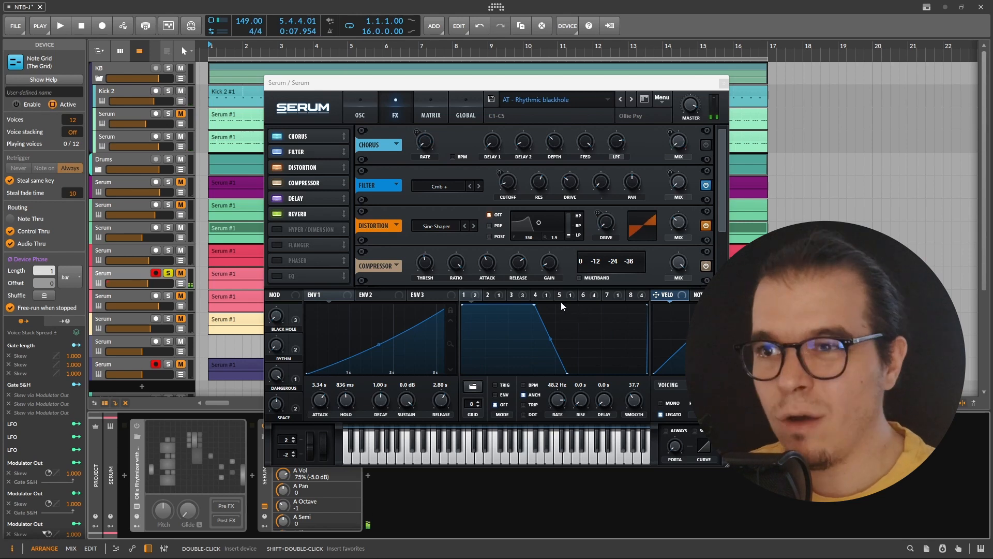
- Enable the chorus in the AT - Rhythmic blackhole patch and play the track to hear the difference
click(707, 147)
key(space)
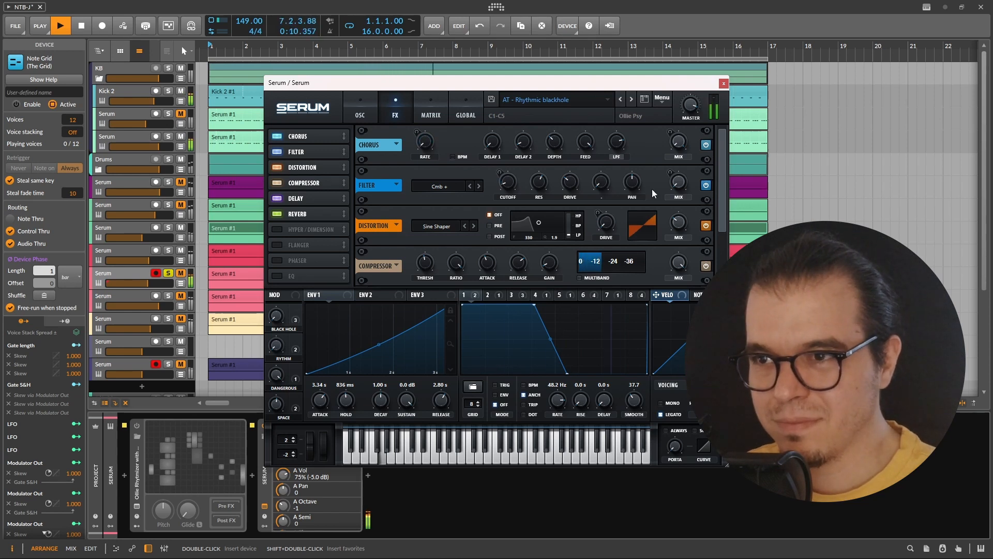
key(space)
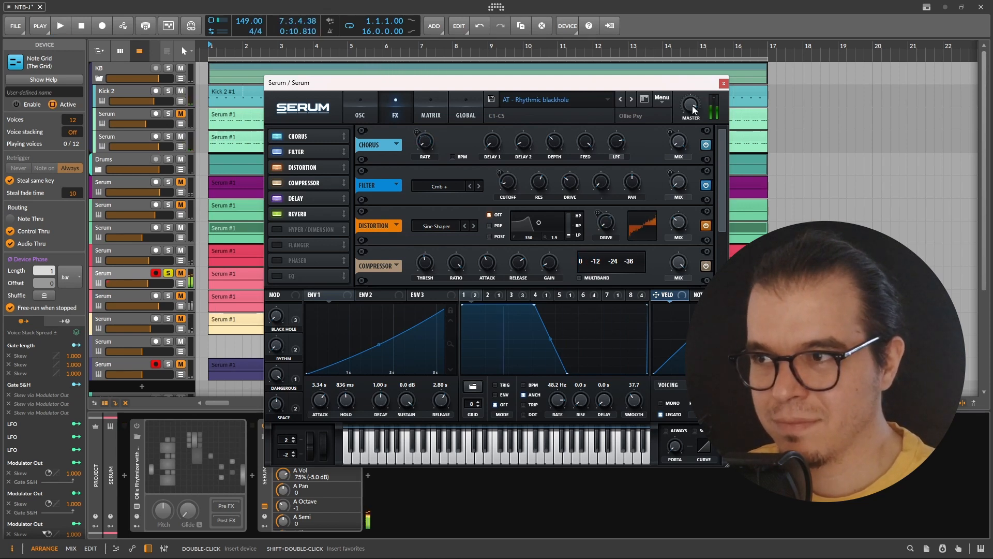
mouse_move(693, 116)
drag(696, 124, 697, 144)
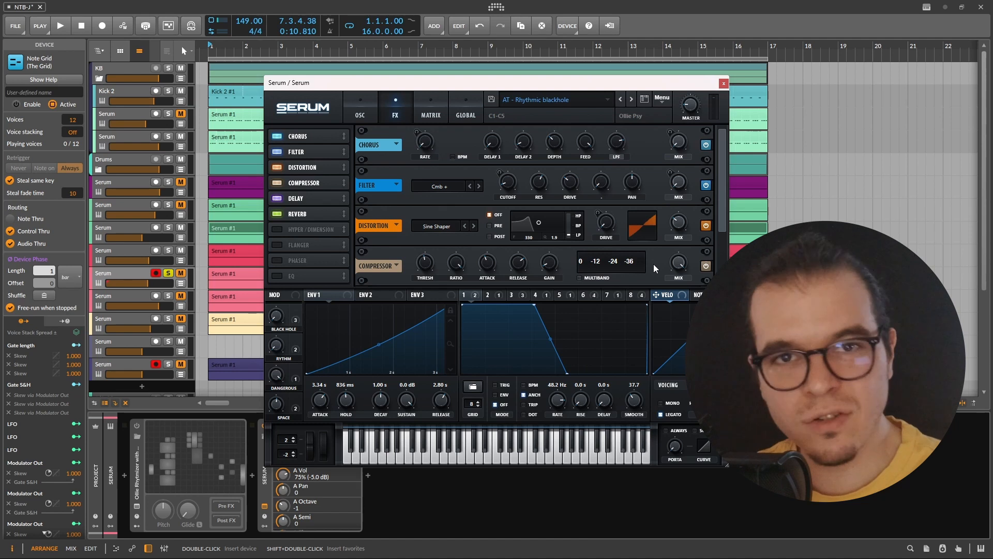
key(space)
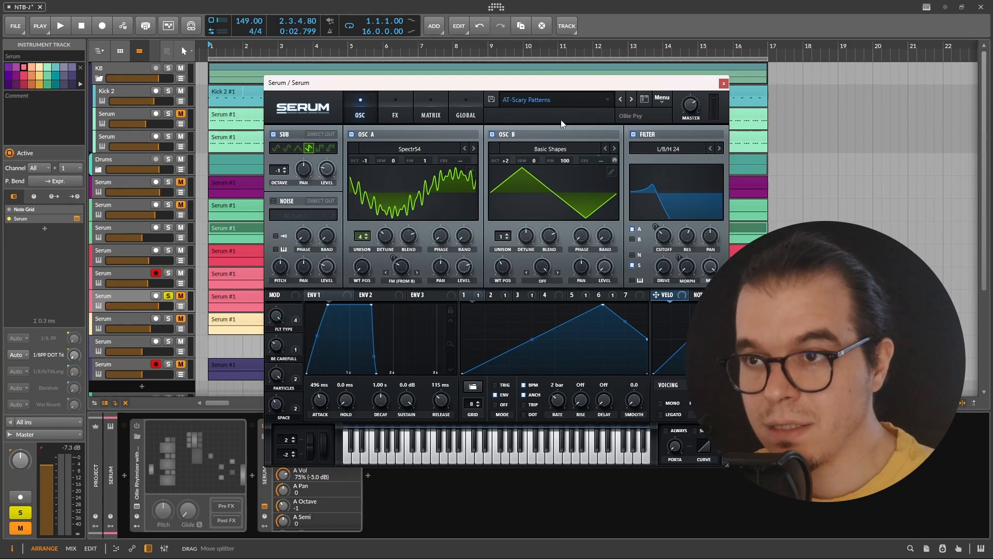
- Show the effects of the AT-Scary Patterns patch and play the track with the chorus bypassed
click(398, 106)
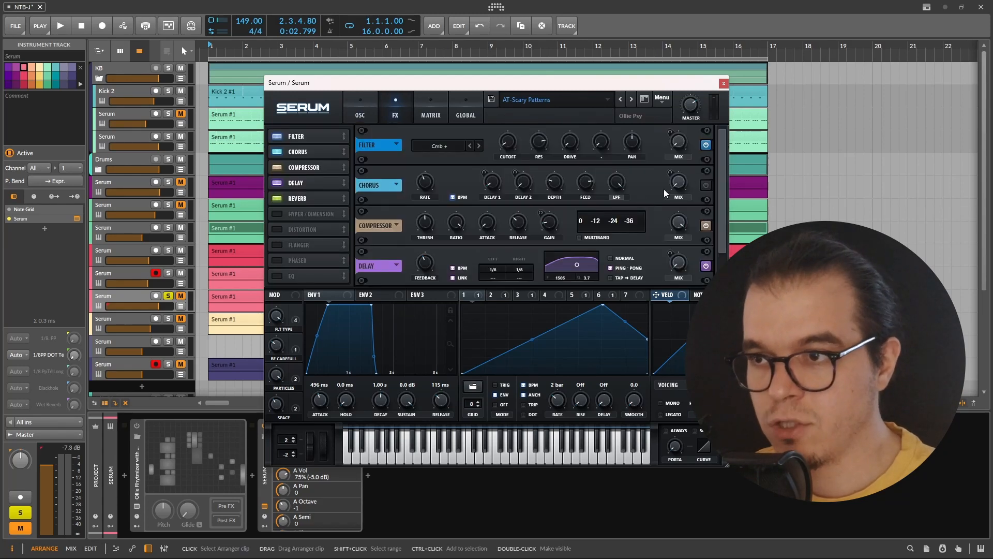
key(space)
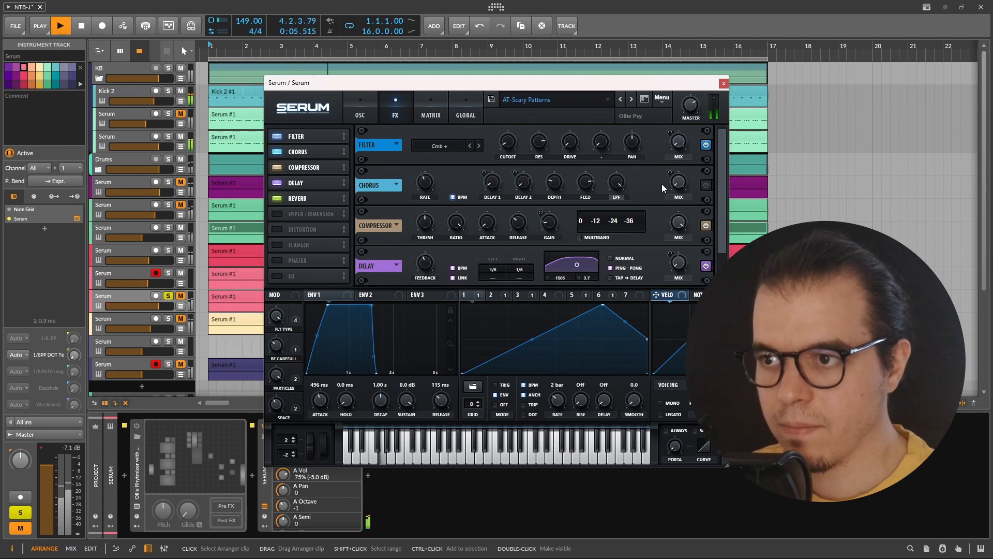
key(space)
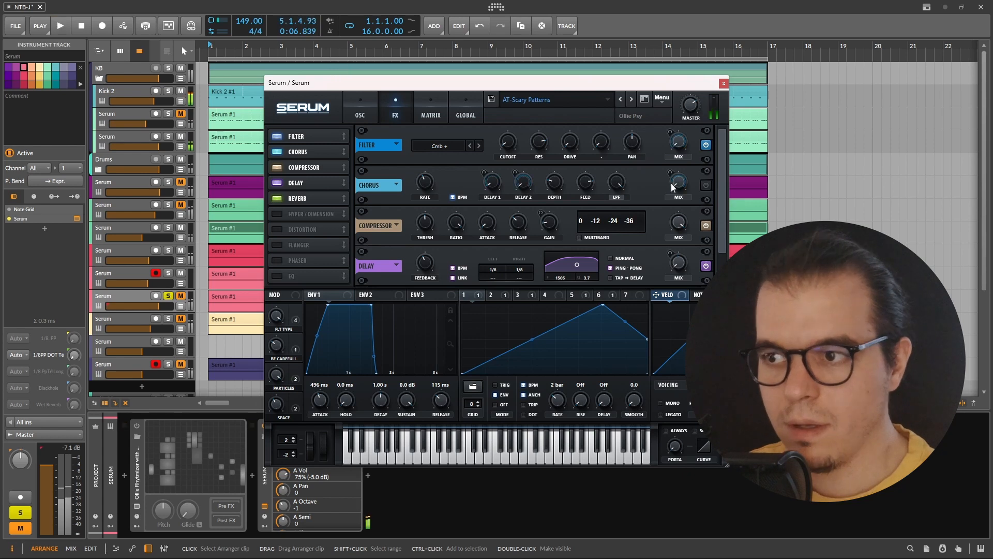
- Enable the BPM-synced chorus in the AT-Scary Patterns patch and play the track
click(706, 185)
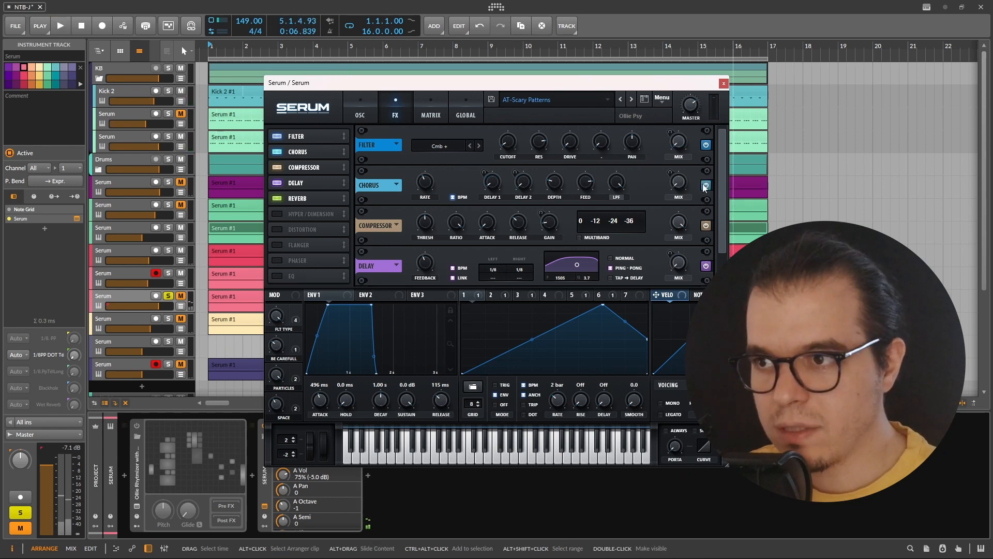
mouse_move(425, 186)
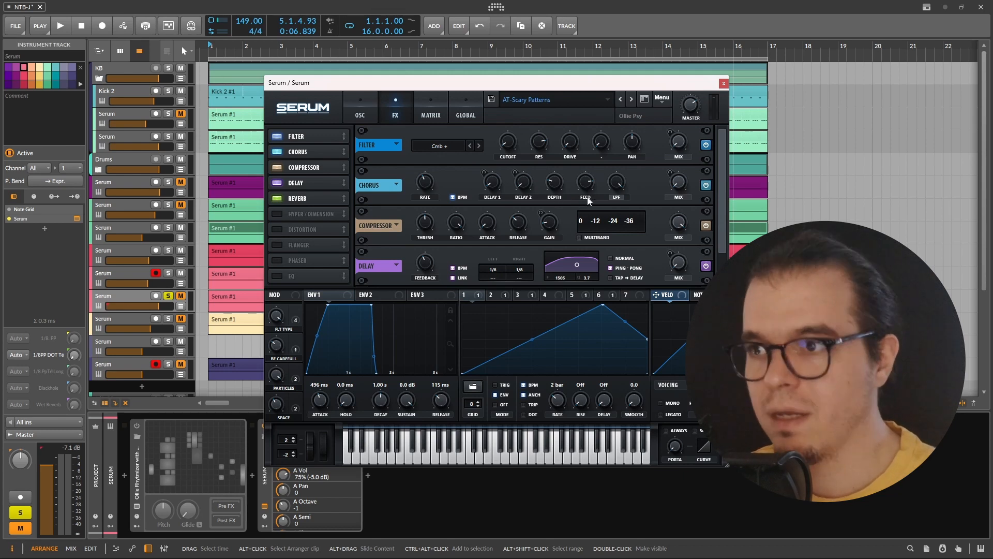
key(space)
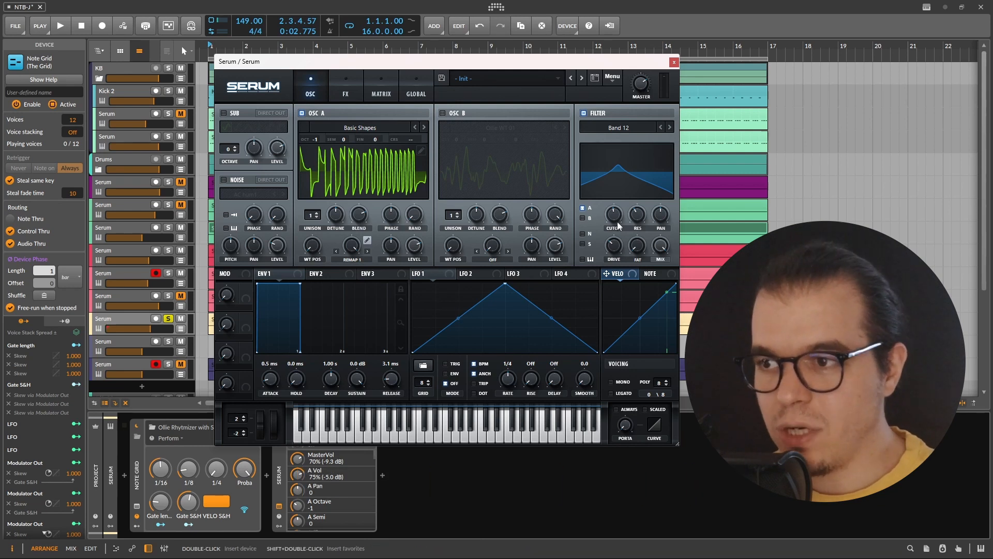
- Play the soloed Basic Shapes patch while sweeping the Band 12 filter's cutoff, and leave the cutoff lower
key(space)
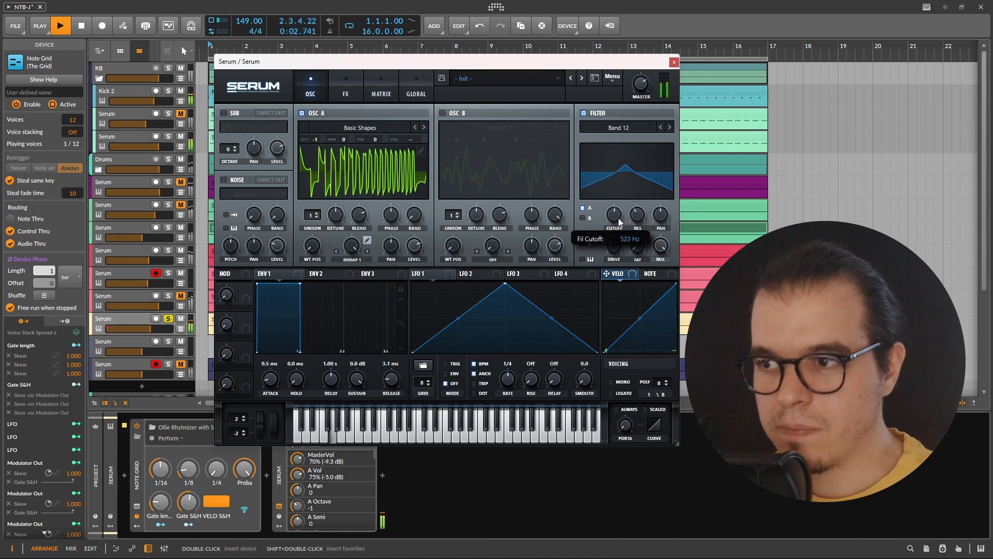
key(space)
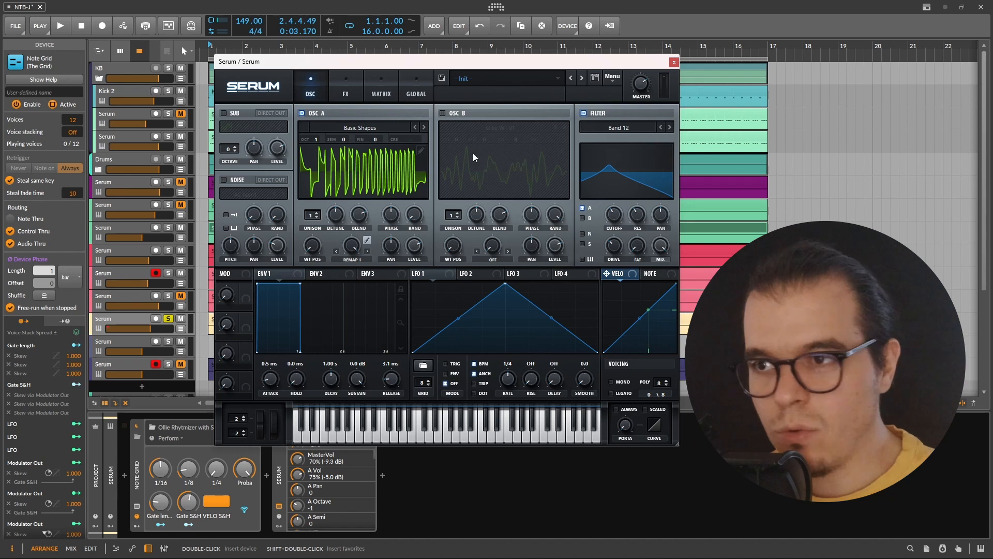
- Enable oscillator B with Ollie WT 01, copy its wavetable to LFO 1 as the shape, and disable the oscillator again
click(441, 113)
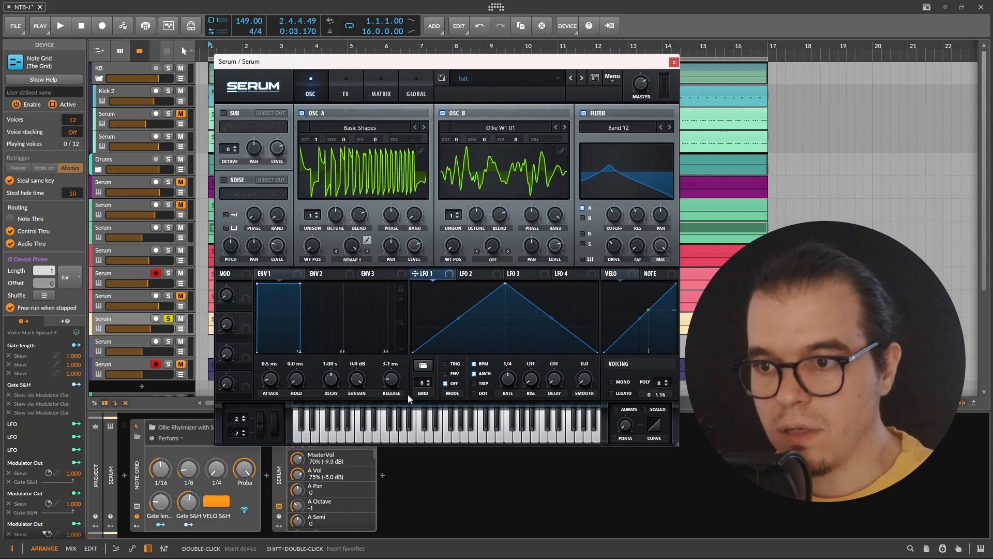
click(423, 366)
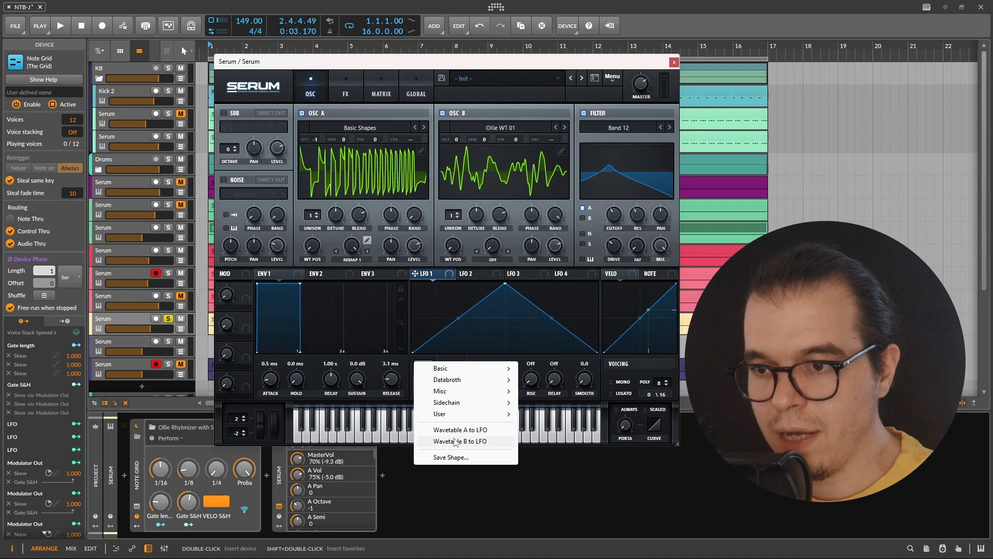
click(485, 441)
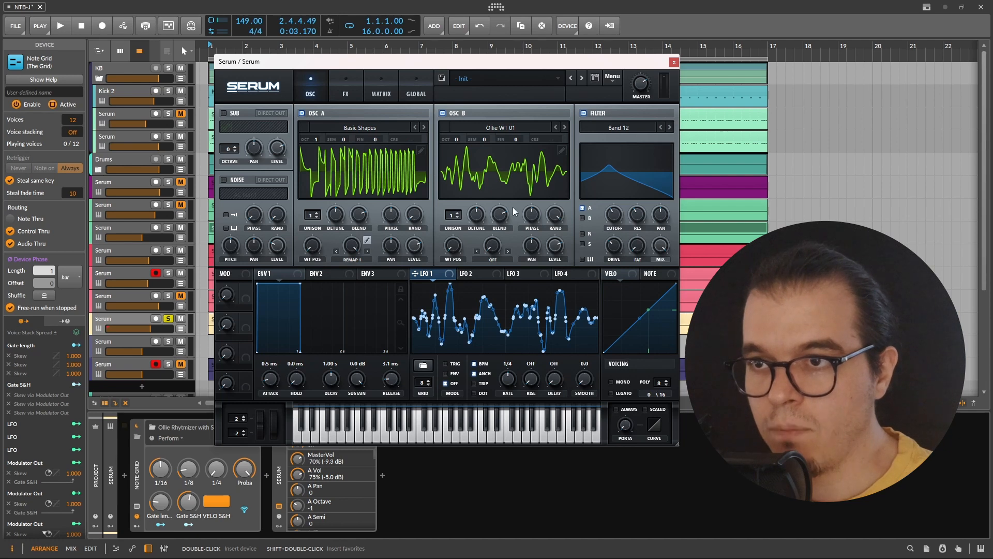
click(442, 113)
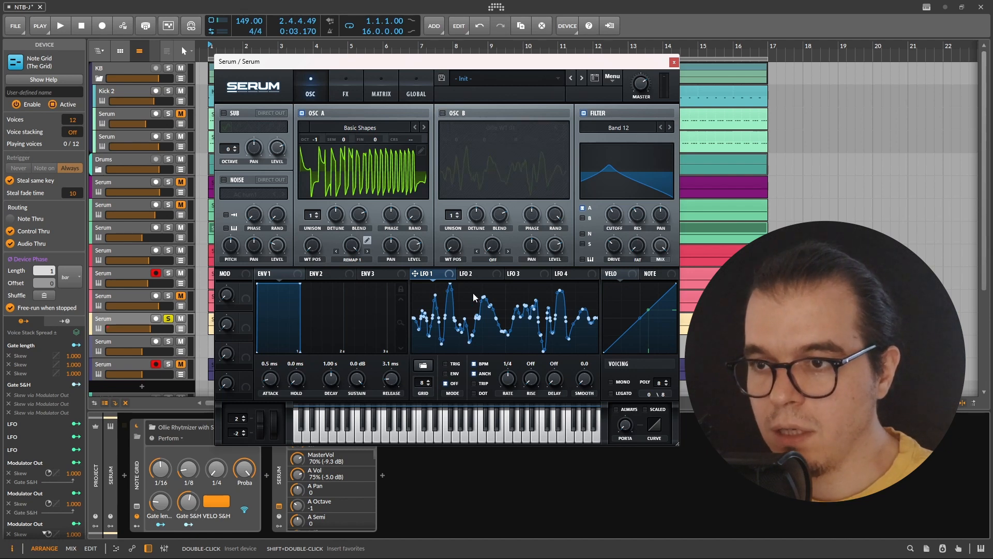
- Modulate the filter cutoff with LFO 1, slow the LFO rate to 2 bar and finally 4 bar, and play the track
drag(606, 213, 605, 199)
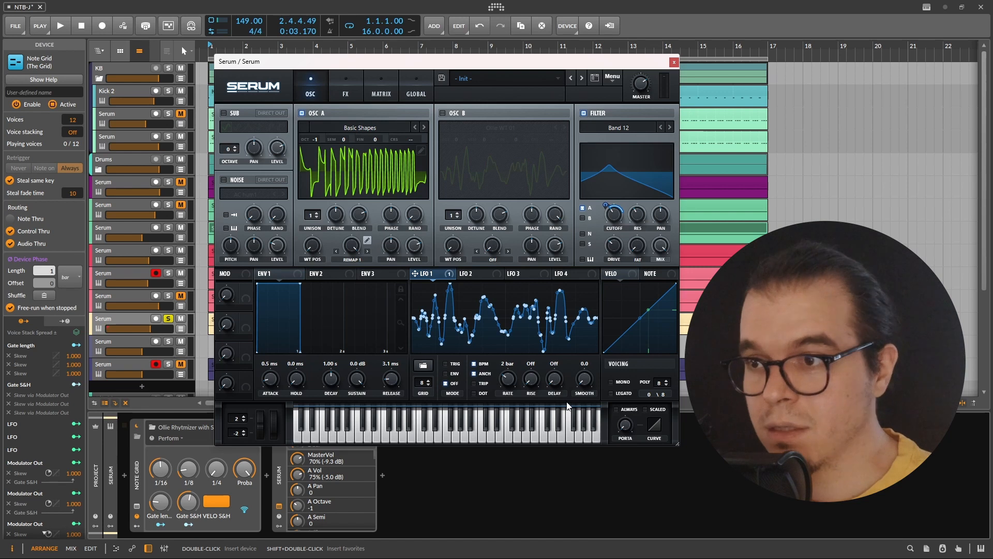
key(space)
key(space)
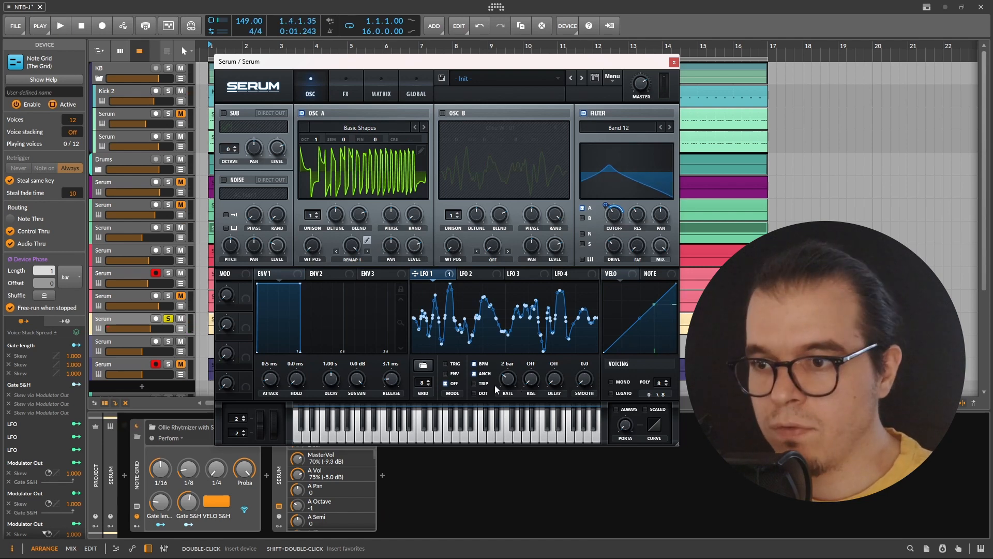
key(space)
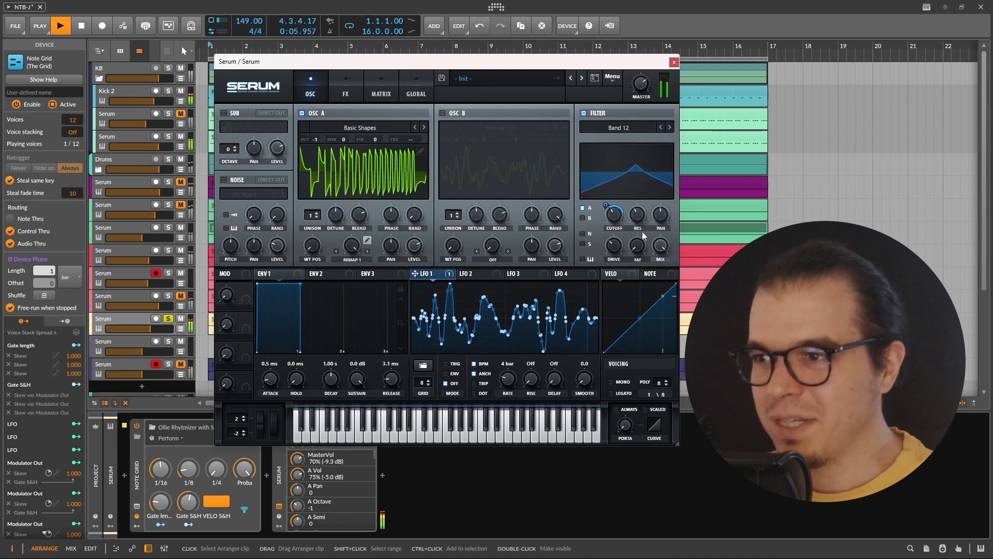
- Stop playback, add NoteOn Rand1 as a second modulation source on the filter cutoff, and reduce its amount in the modulation matrix
key(space)
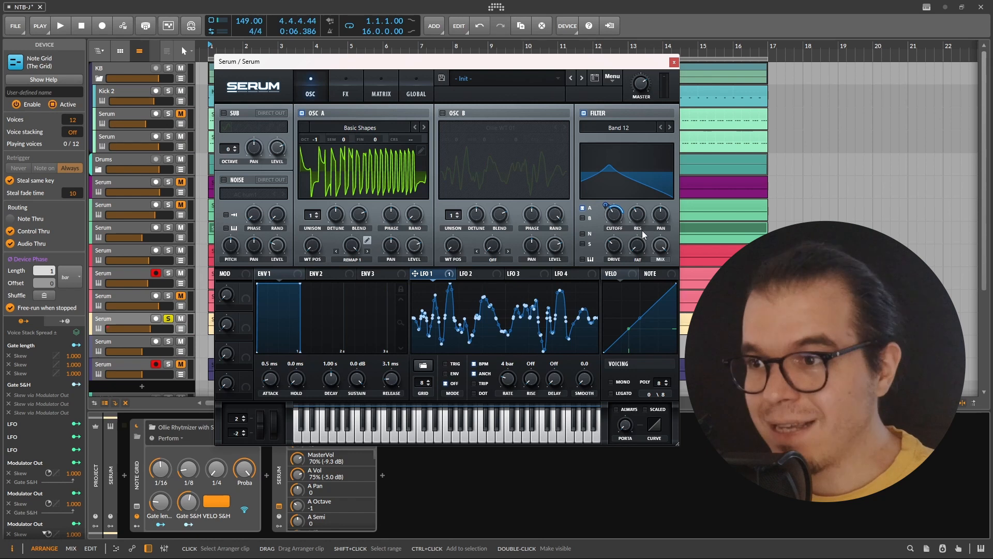
right_click(608, 211)
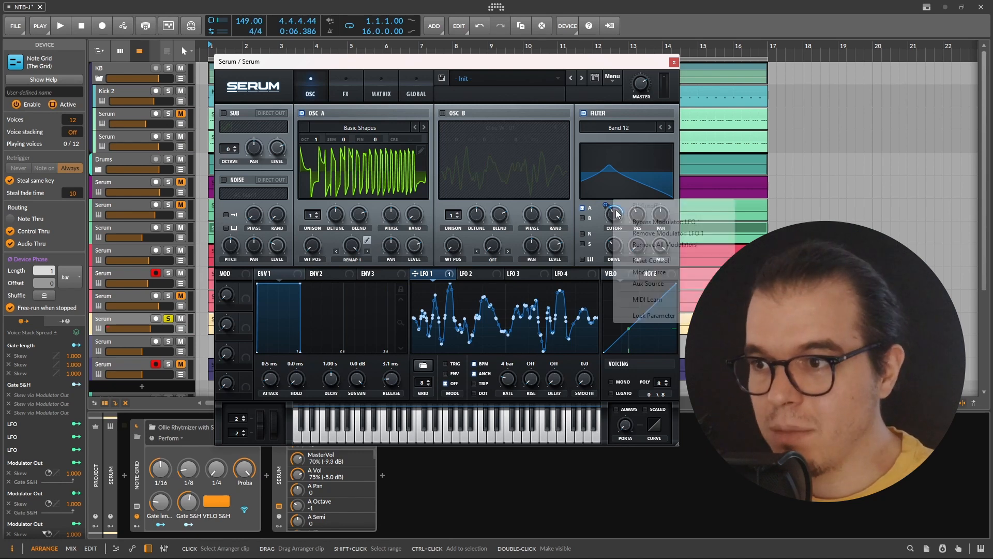
mouse_move(679, 275)
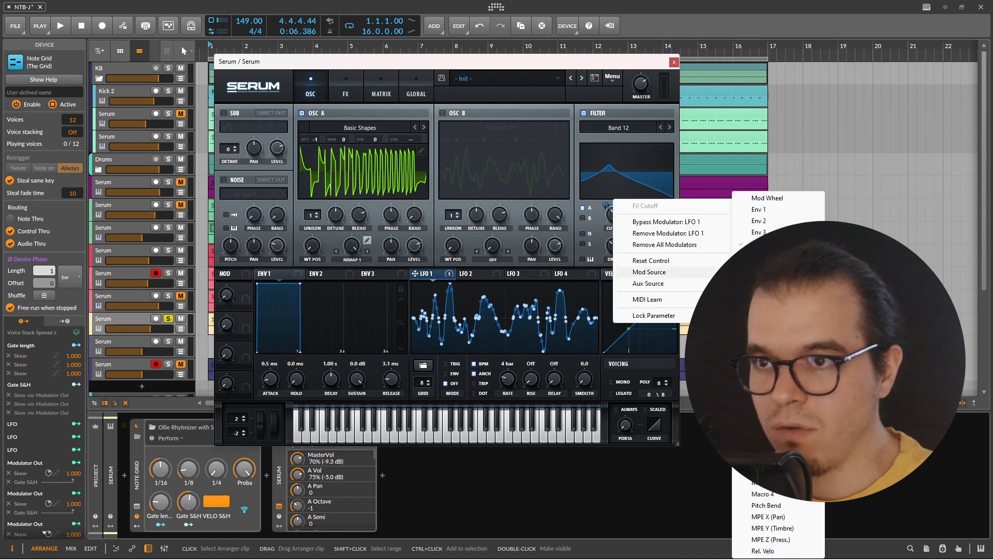
click(776, 415)
click(391, 94)
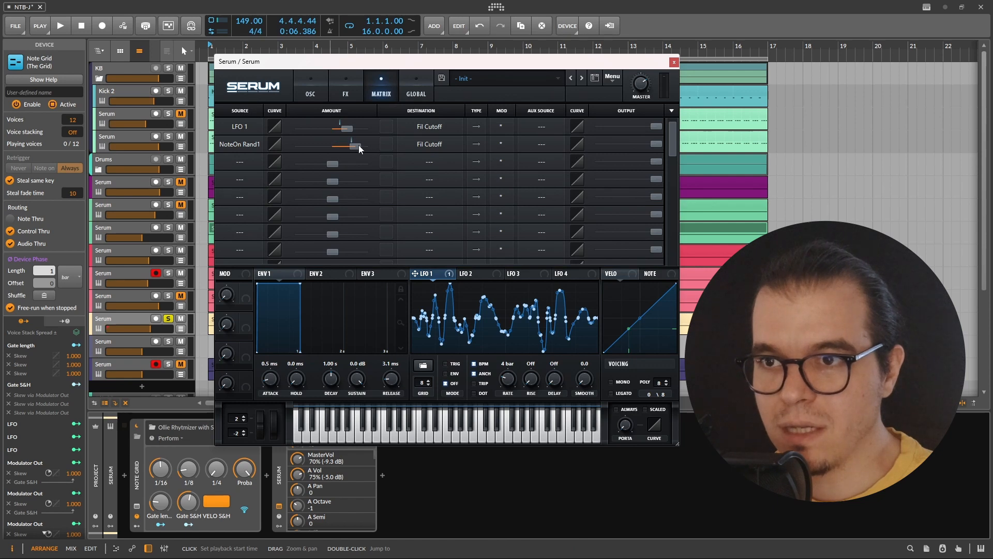
drag(359, 145, 340, 147)
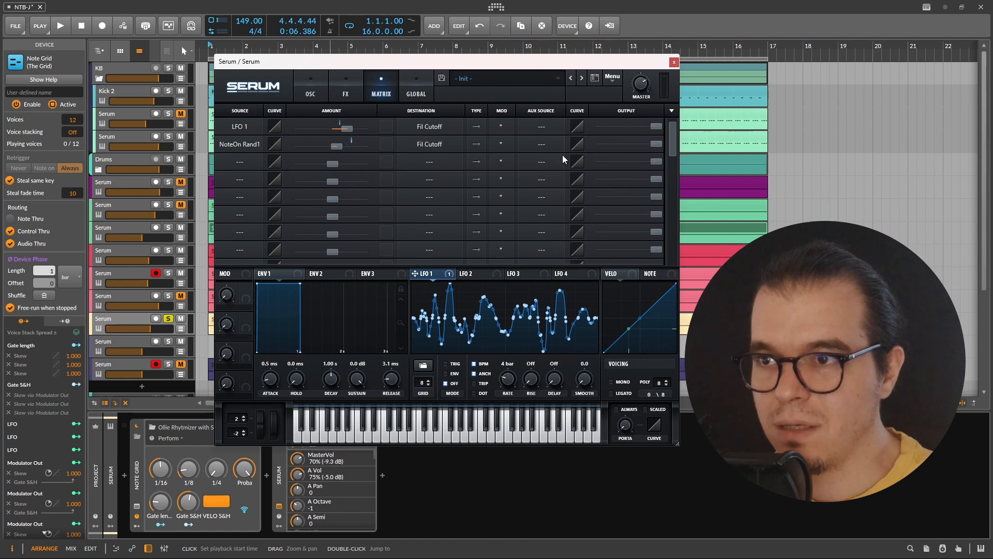
- Check the effects rack, return to the oscillators, and play the soloed patch with the randomised cutoff
click(343, 89)
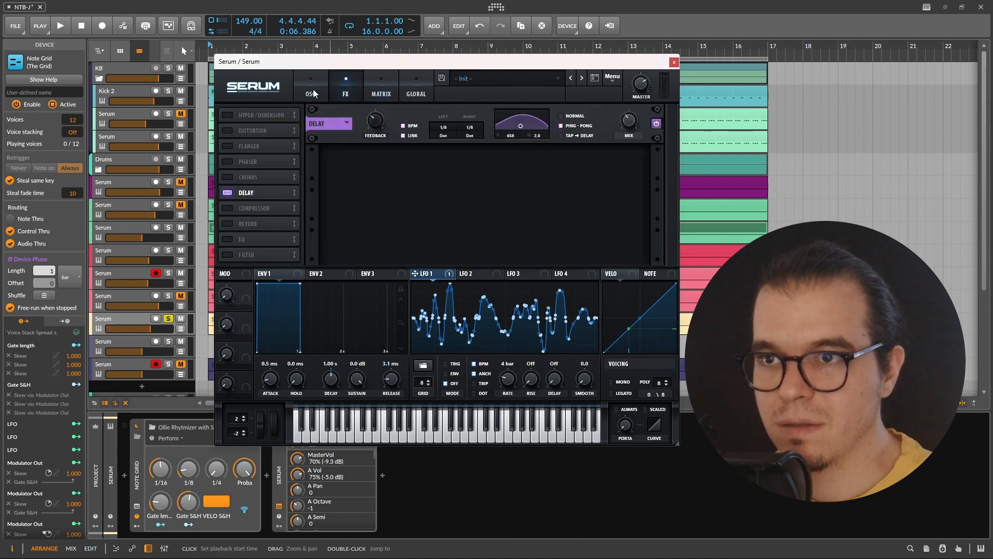
click(312, 89)
key(space)
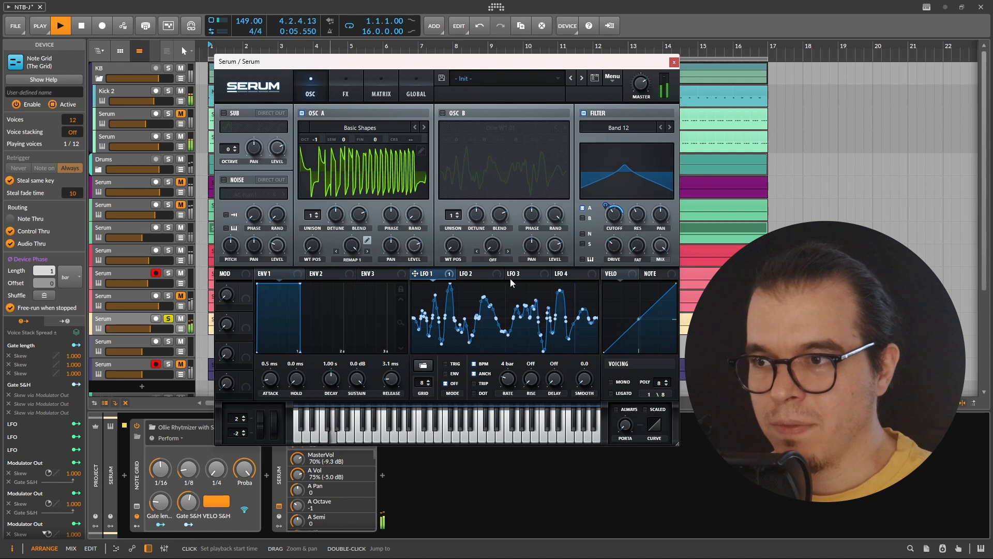
key(space)
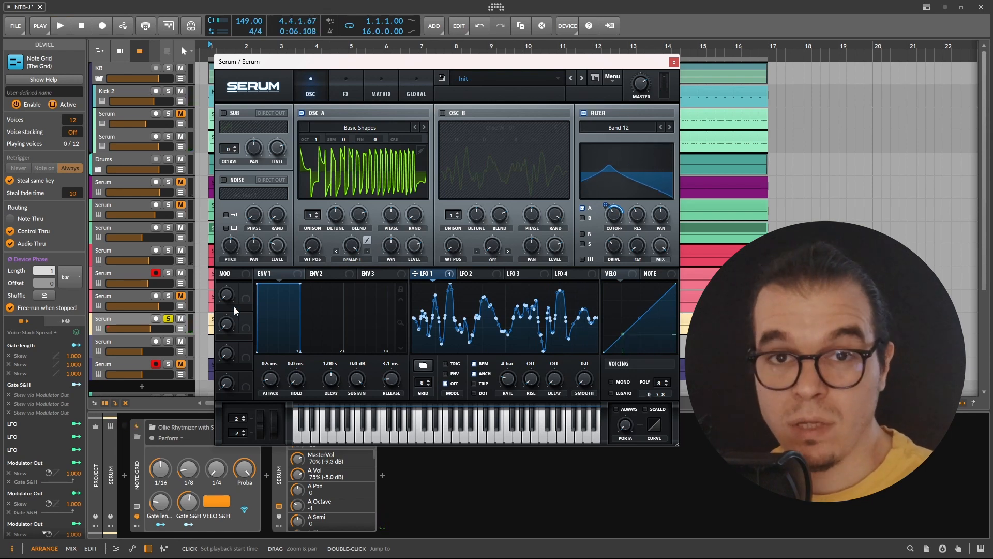
- Unsolo the Serum track, play the full arrangement, and lower the track's volume slightly
click(168, 318)
key(space)
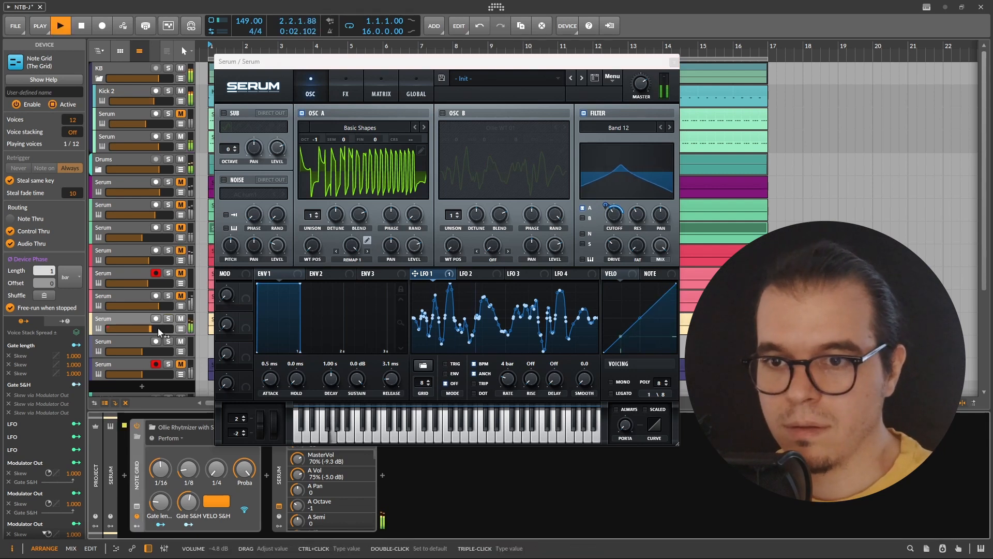
drag(150, 329, 148, 328)
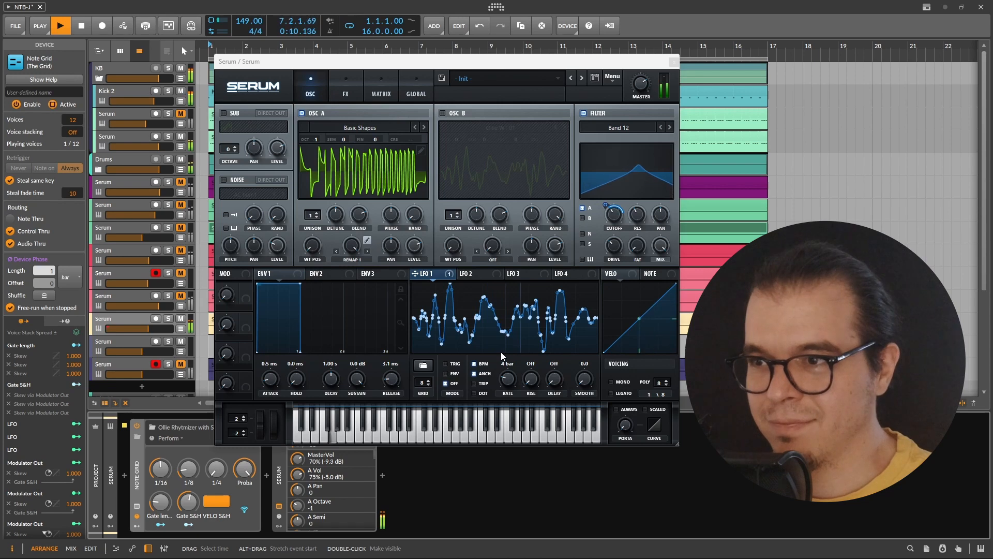
key(space)
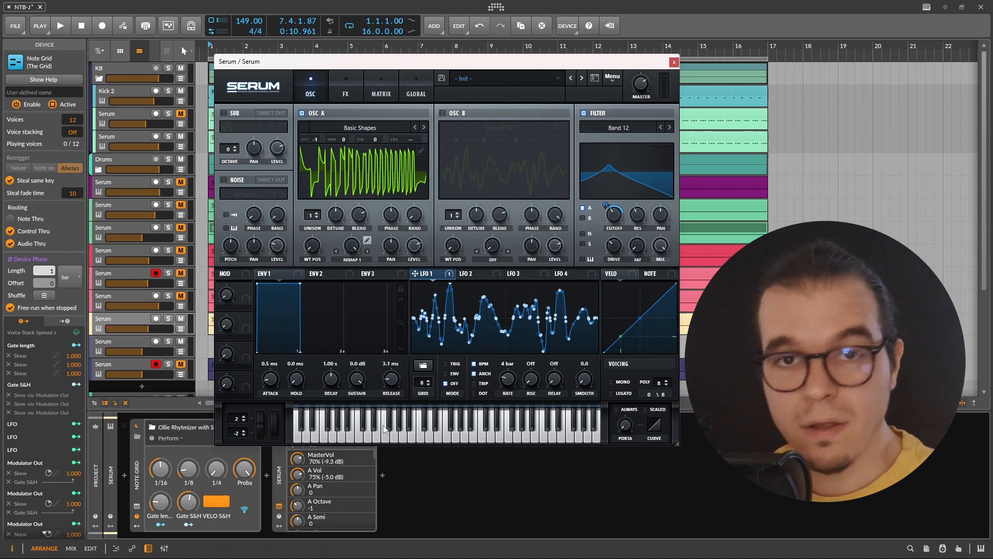
- Enable oscillator B, load the SSQ wavetable into it, and raise its wavetable position to a squarer shape
click(442, 112)
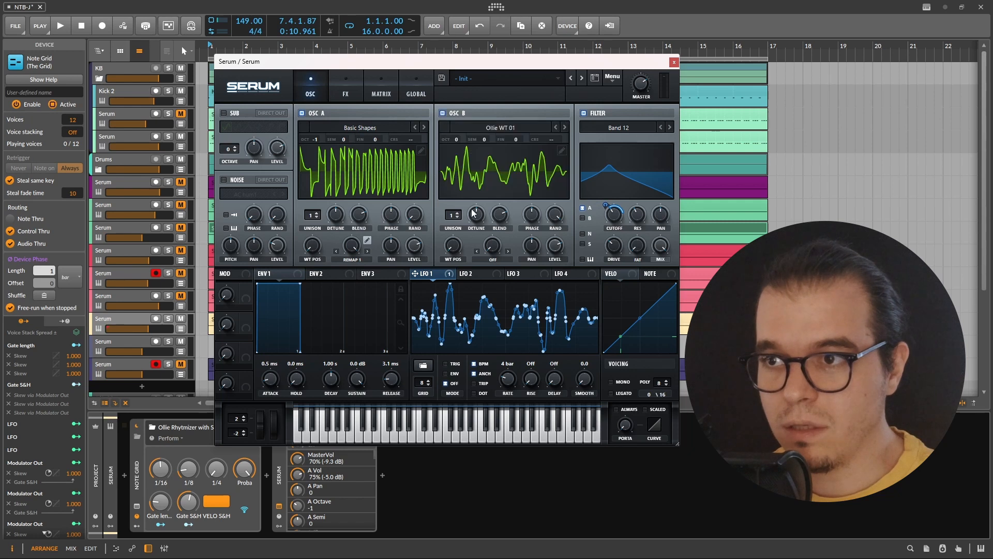
click(505, 128)
click(460, 253)
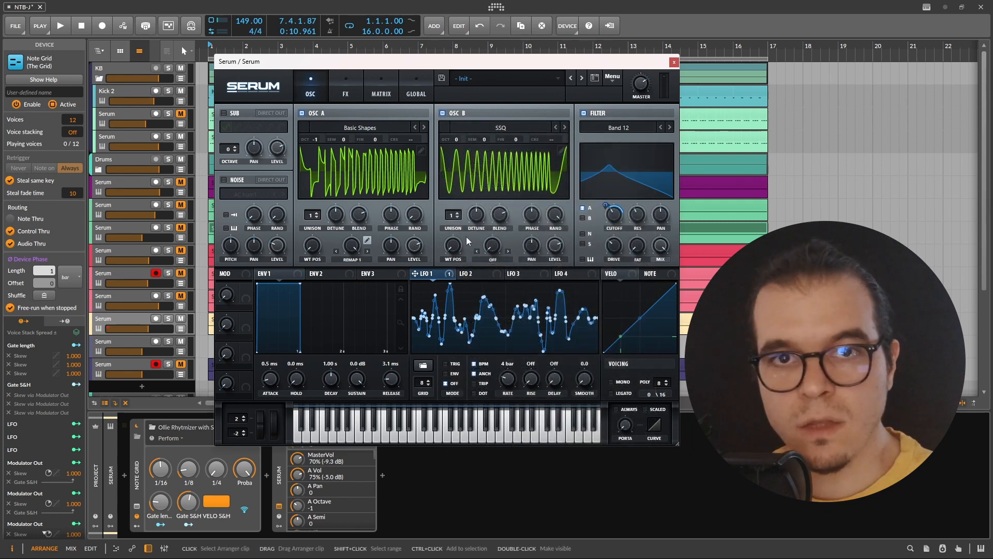
drag(453, 246, 453, 230)
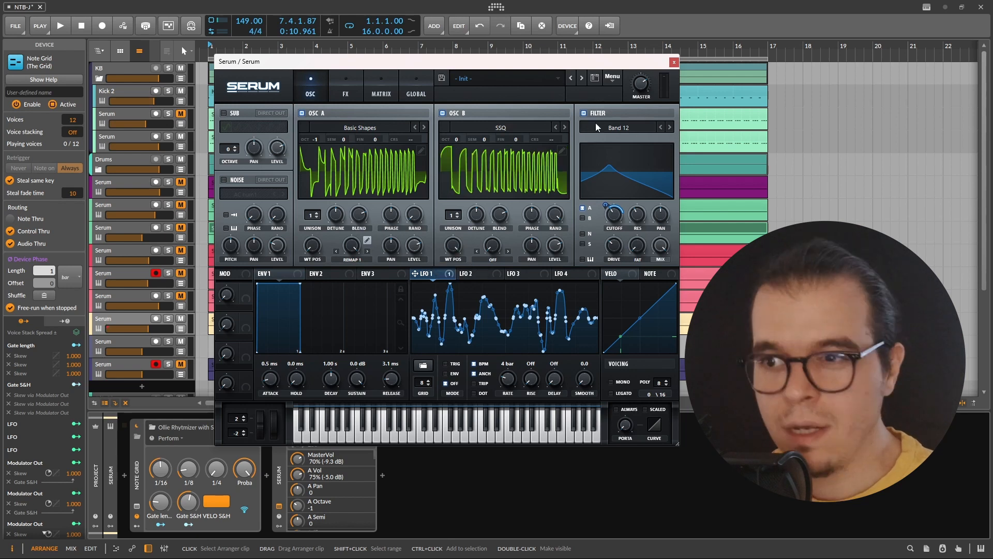
- Copy oscillator B's SSQ wavetable to LFO 1 as its shape
click(423, 365)
click(453, 379)
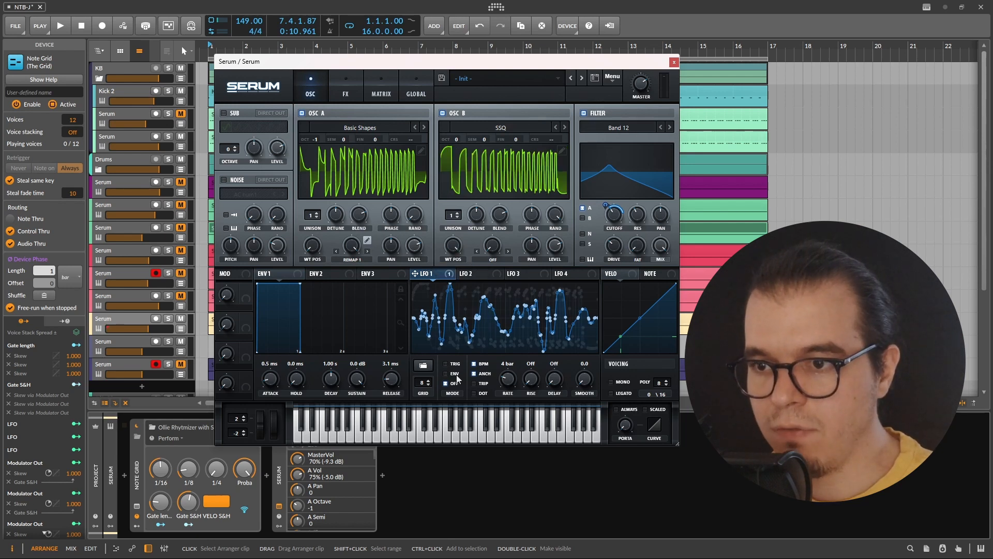
click(424, 366)
click(433, 371)
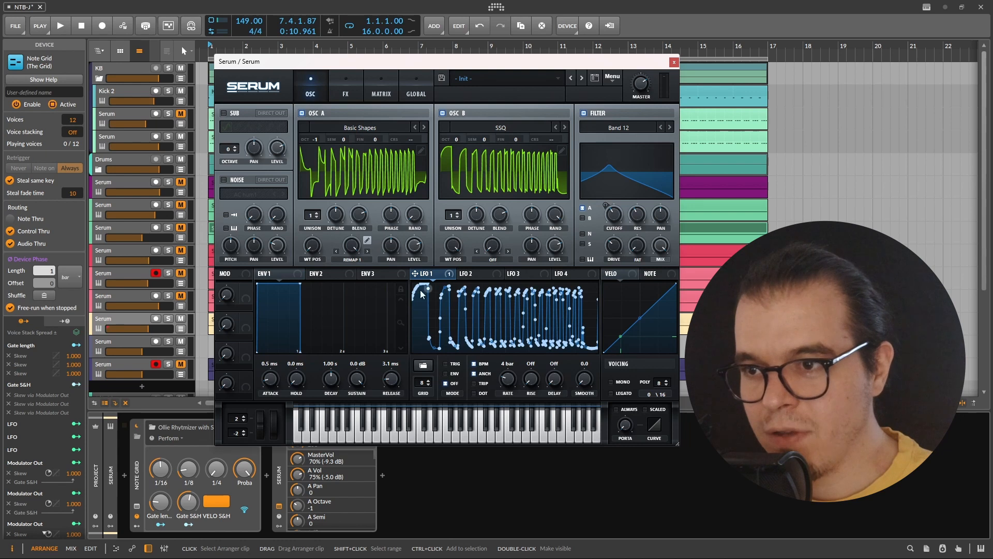
- Review oscillator A's remap curve, turn its warp fully down, and play the soloed track with oscillator B and the filter disabled
click(367, 240)
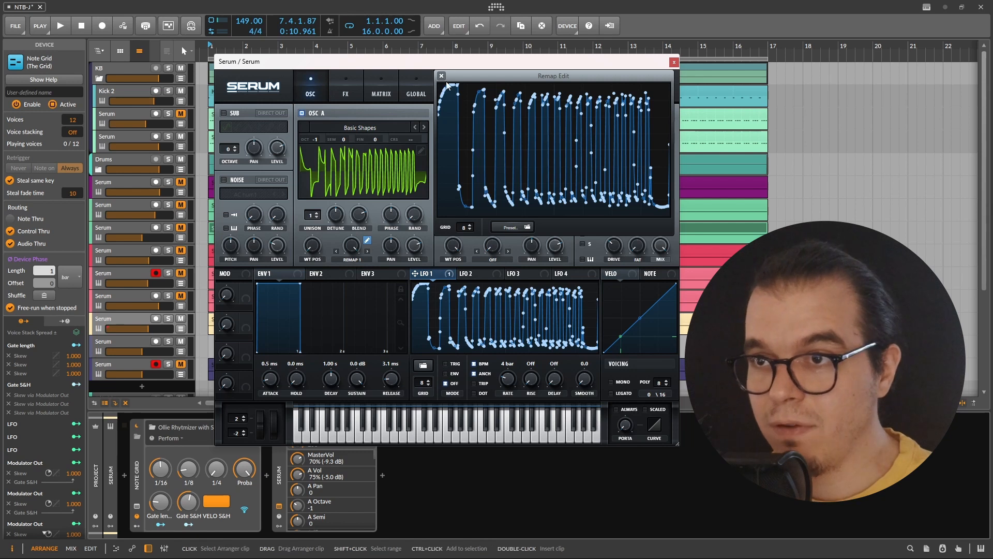
click(366, 240)
drag(356, 251, 353, 399)
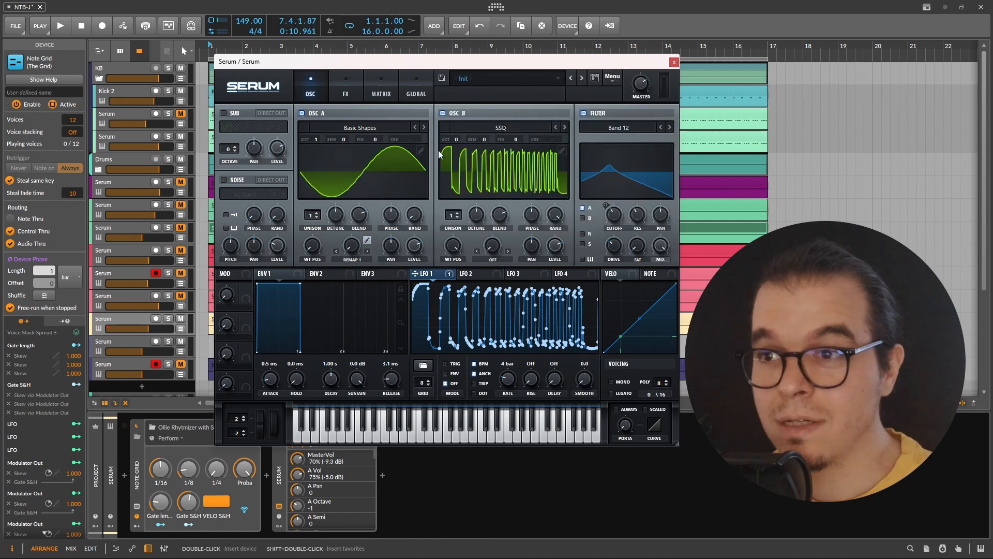
click(442, 113)
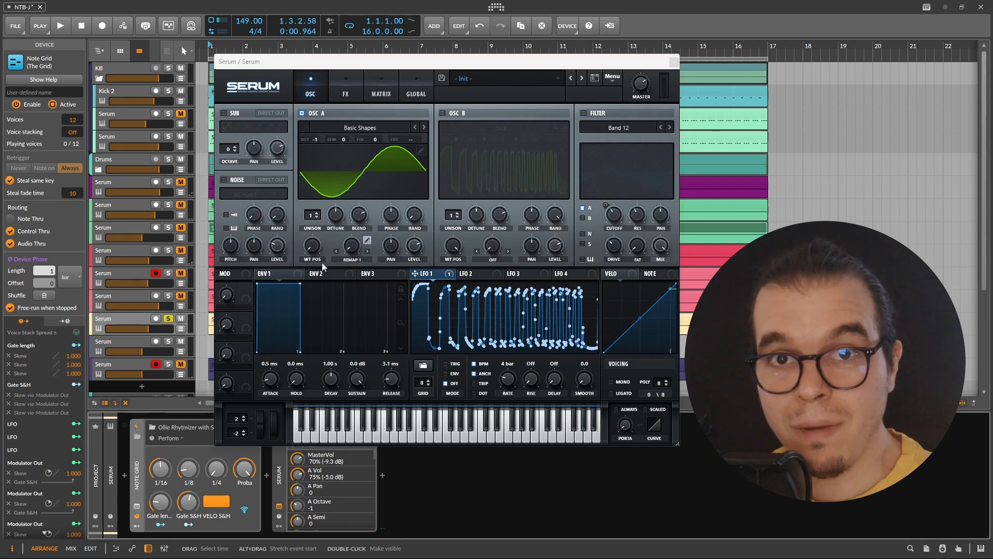
key(space)
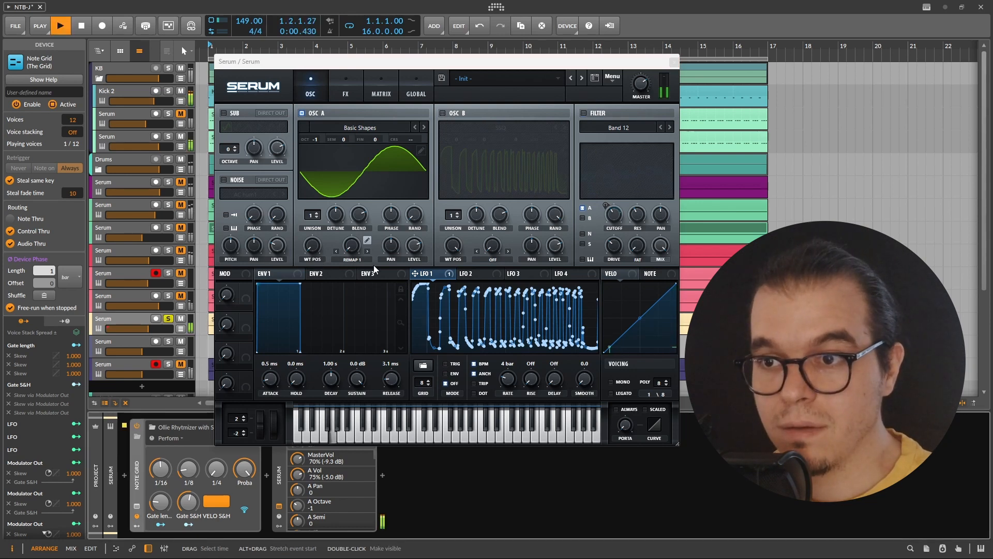
key(space)
- Raise oscillator A's Remap 1 warp to 100% and play the soloed patch
drag(355, 256, 396, 181)
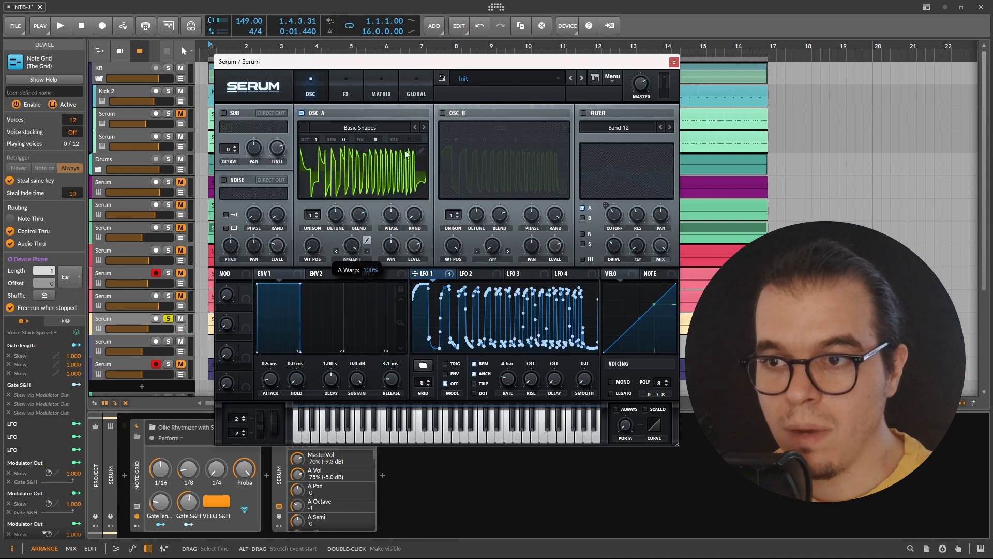
key(space)
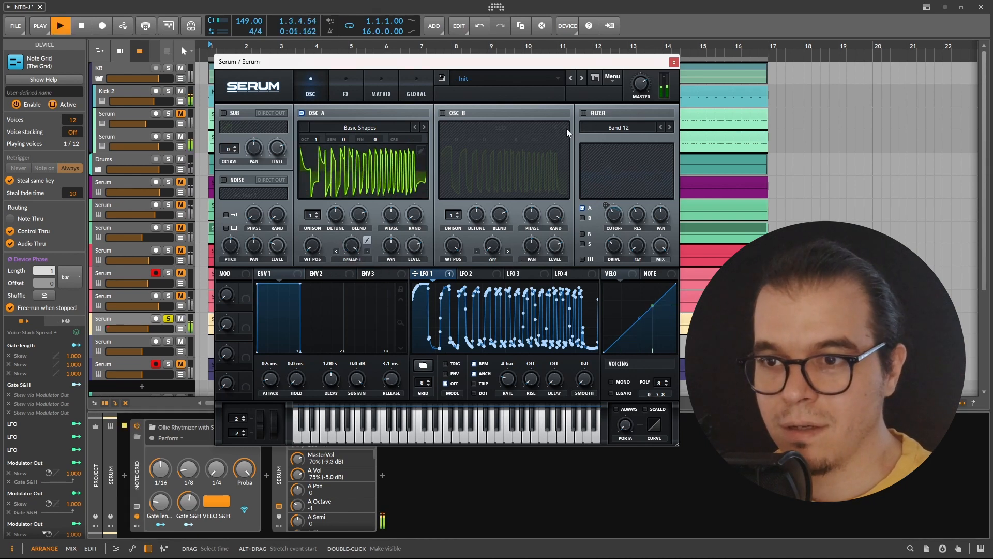
key(space)
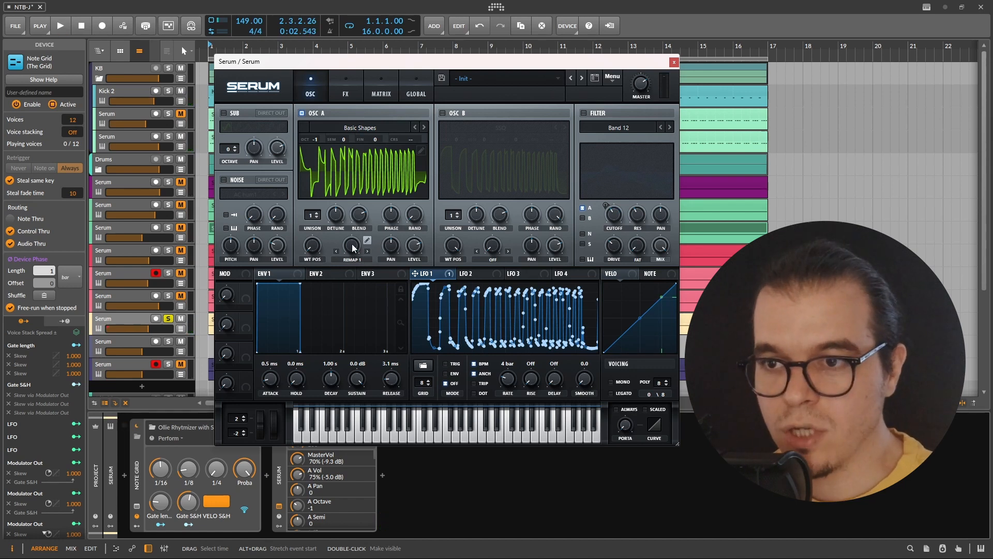
- Set oscillator A's wavetable position to 2 with the warp turned down, restore full warp, and play while adjusting the position to a squarer shape
drag(352, 245, 311, 366)
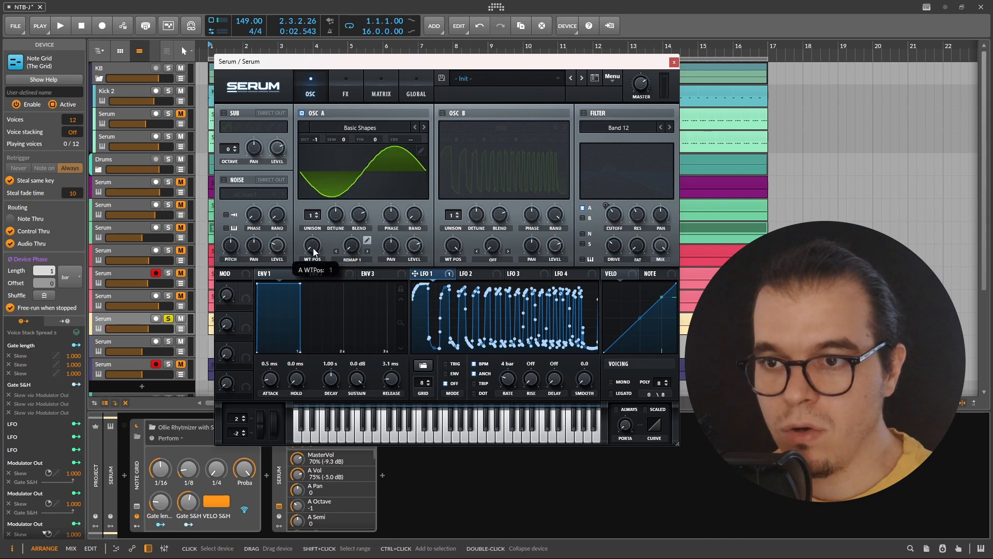
drag(326, 243, 306, 161)
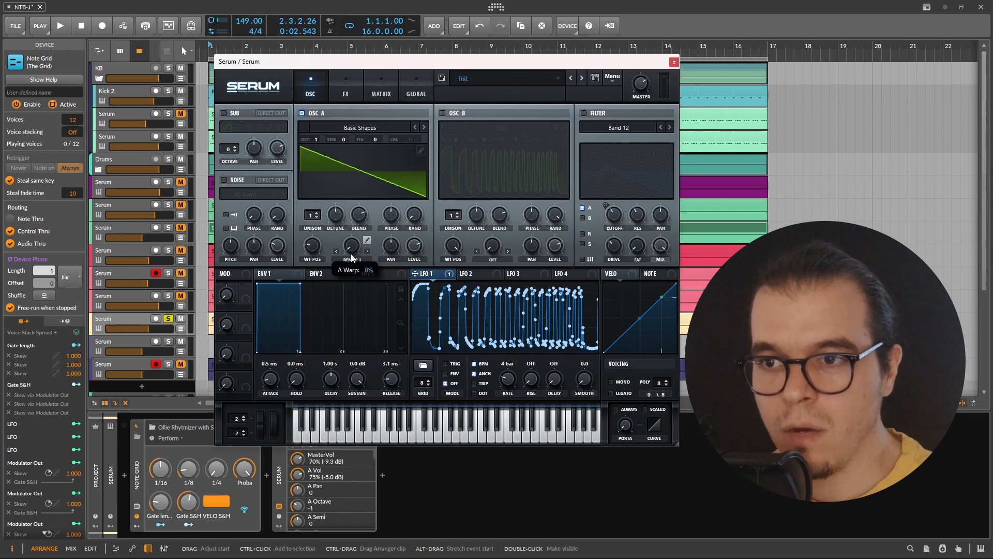
drag(351, 247, 356, 223)
key(space)
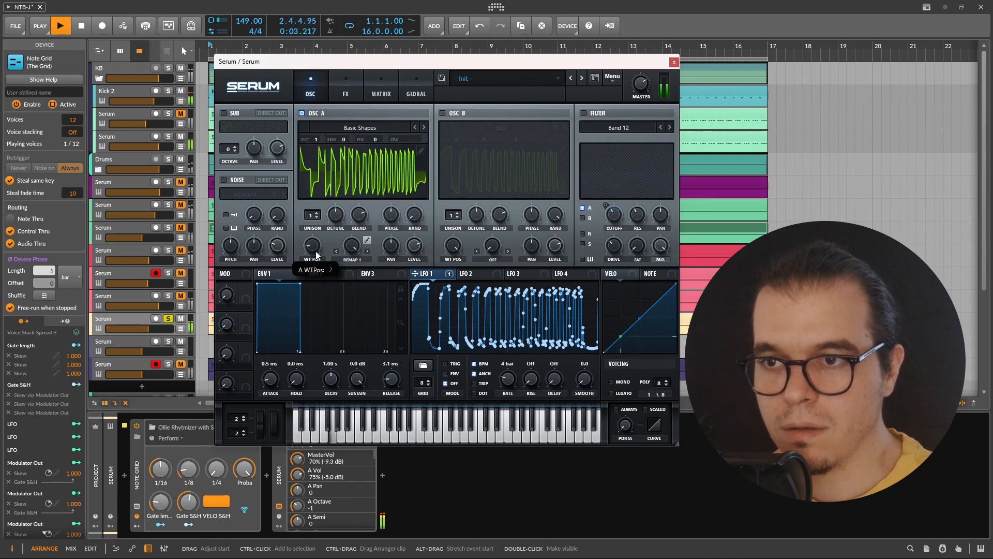
drag(316, 256, 349, 280)
key(space)
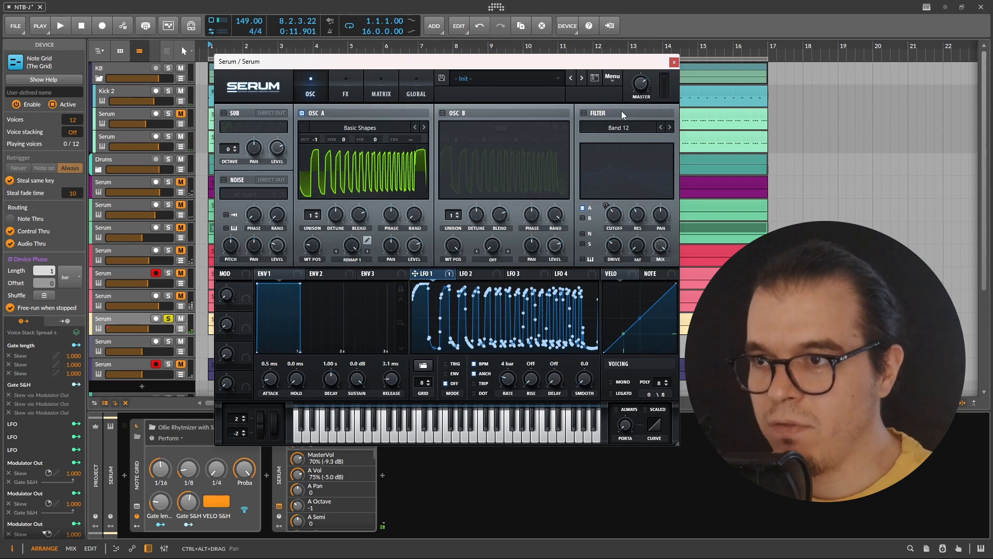
- Re-enable the Band 12 filter and play the patch soloed, then unsoloed within the full arrangement
click(585, 113)
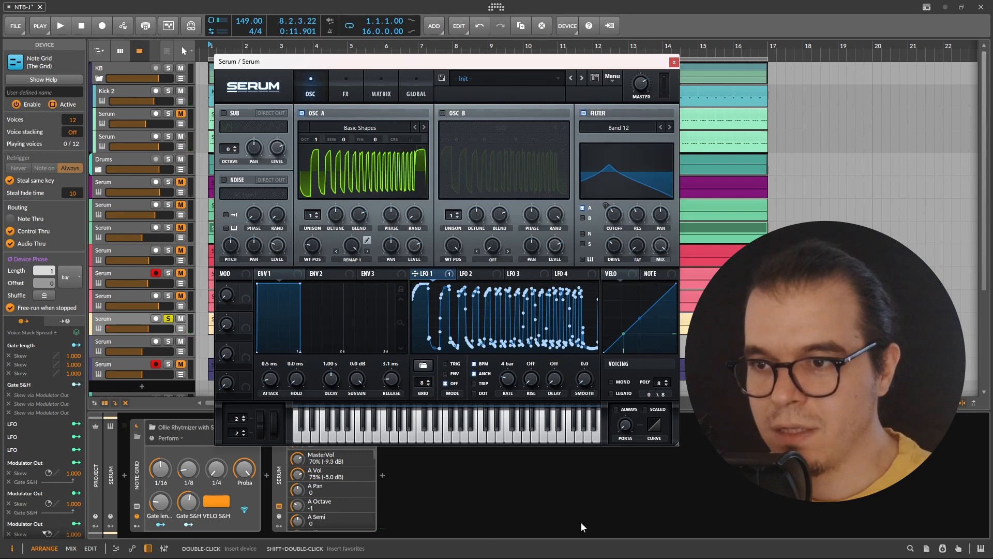
key(space)
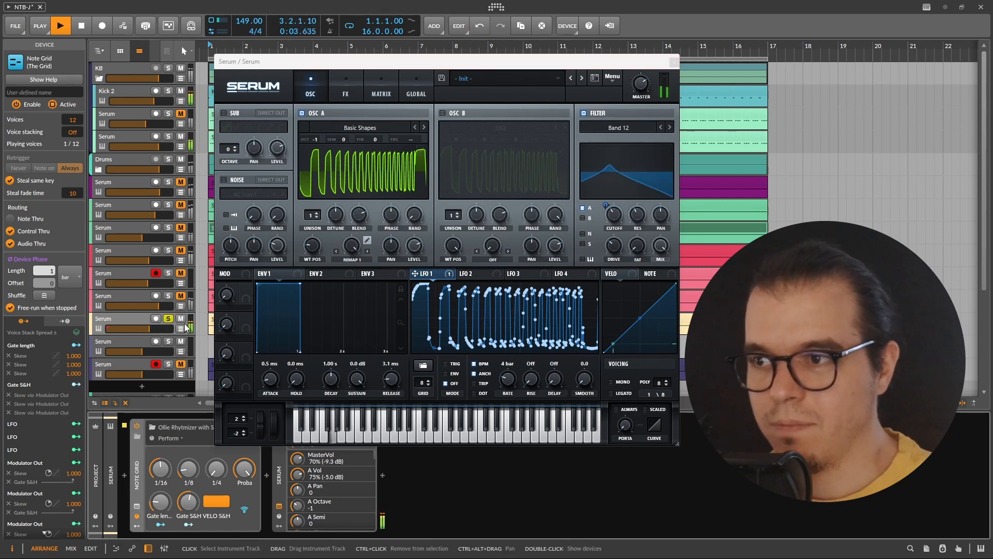
key(space)
key(space)
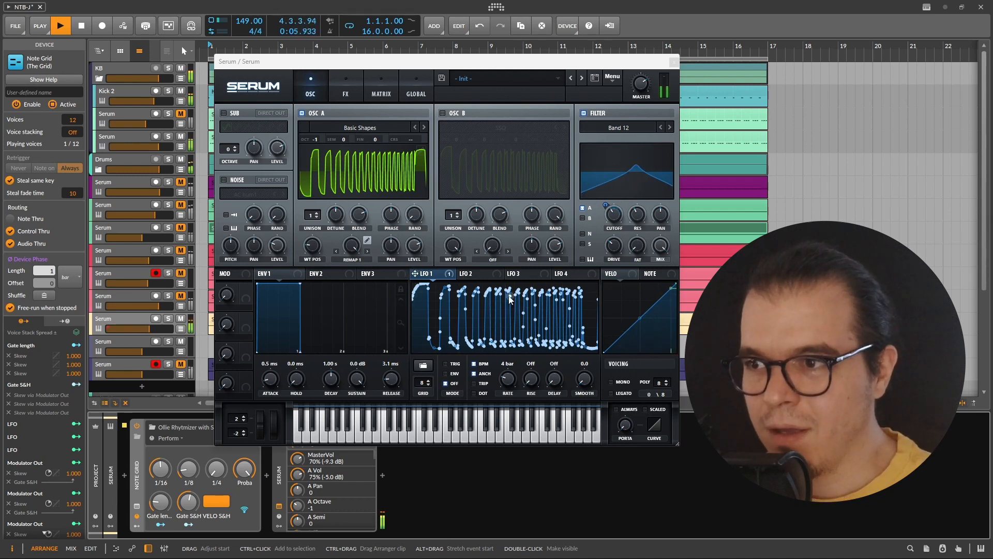
key(space)
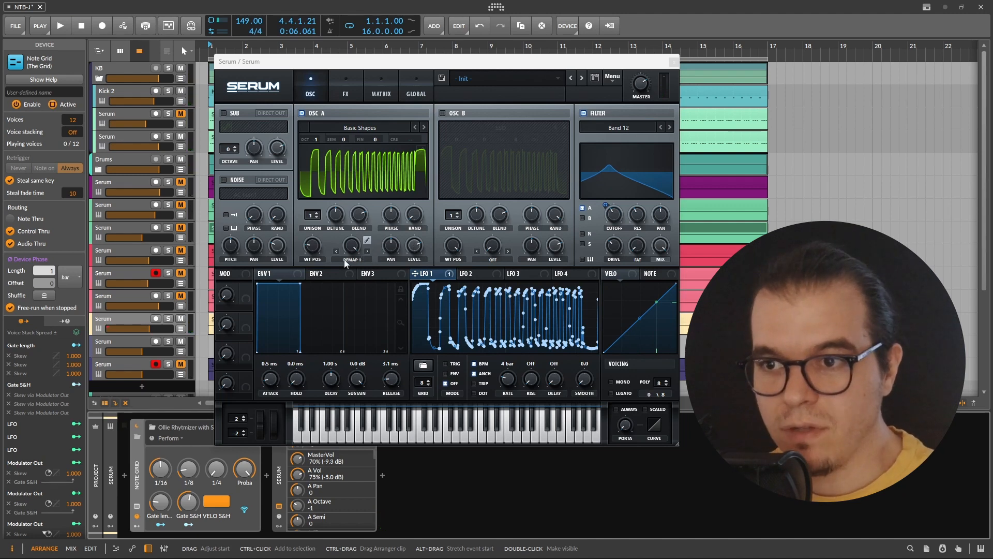
- Solo the track again and change oscillator A's warp mode to Remap 2 during playback
click(357, 257)
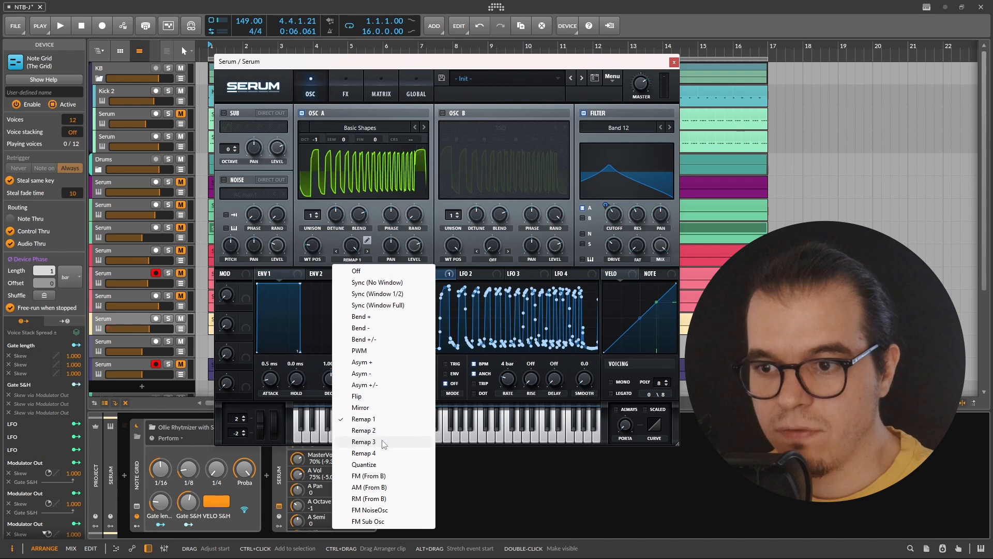
click(166, 320)
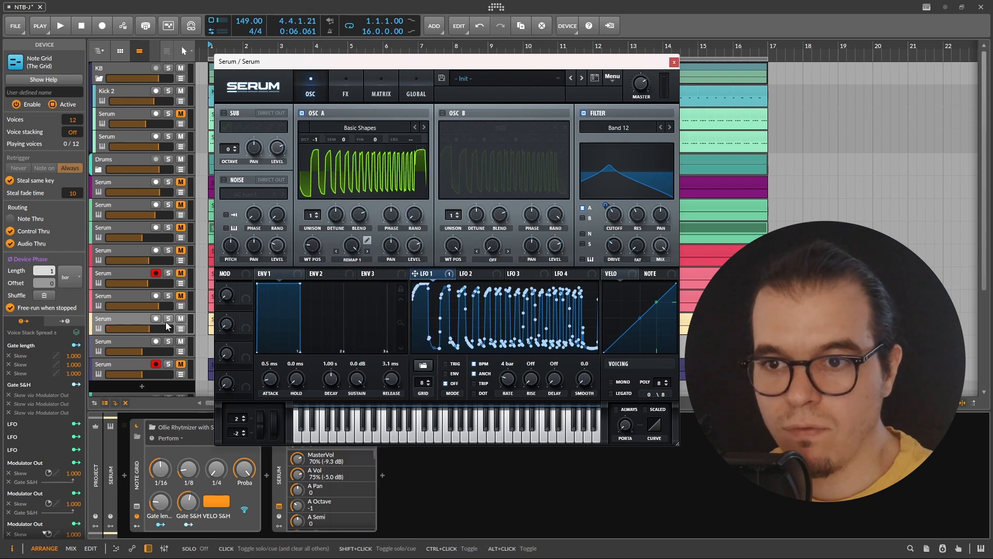
key(space)
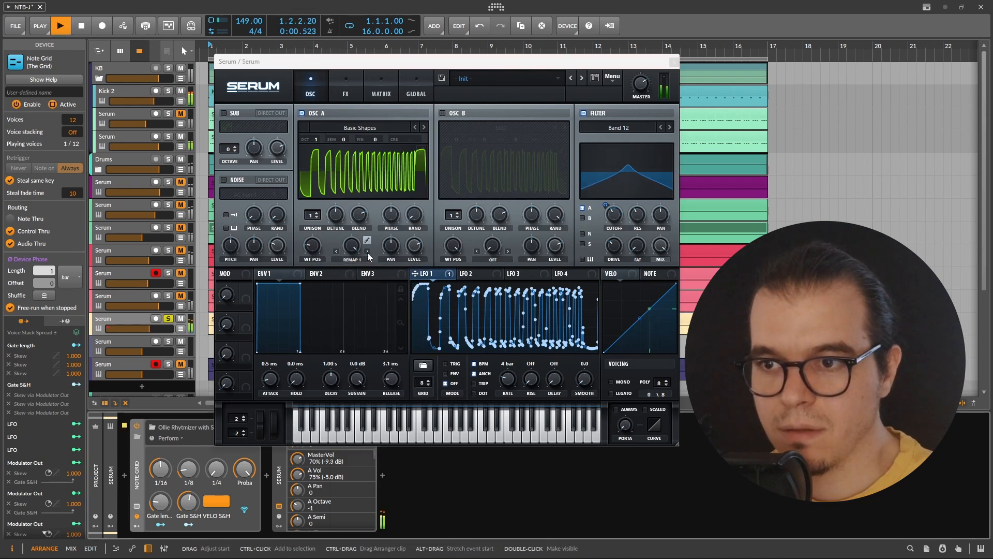
click(368, 252)
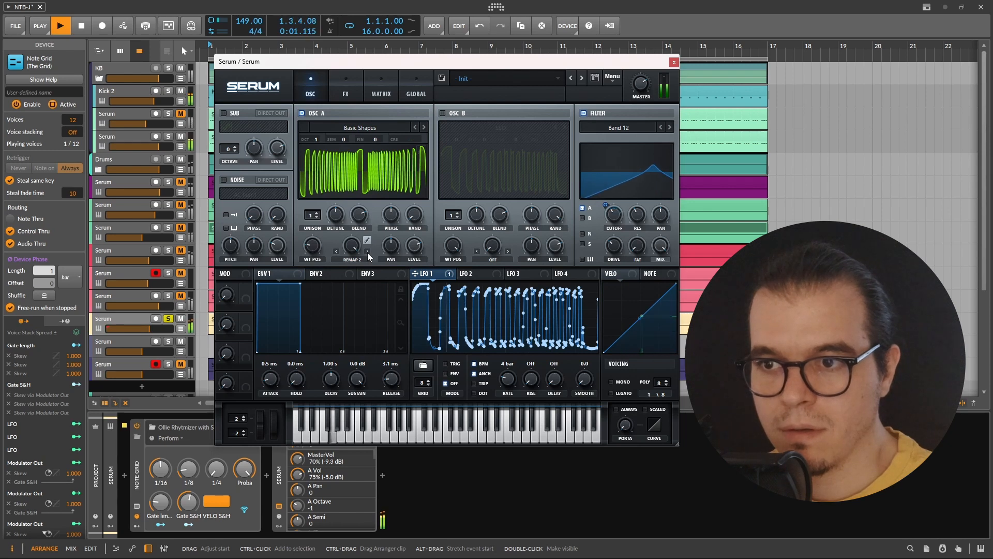
- Switch oscillator A's warp mode to Remap 3 and the mode after it, adjusting the wavetable position during playback
click(367, 252)
drag(315, 139, 321, 147)
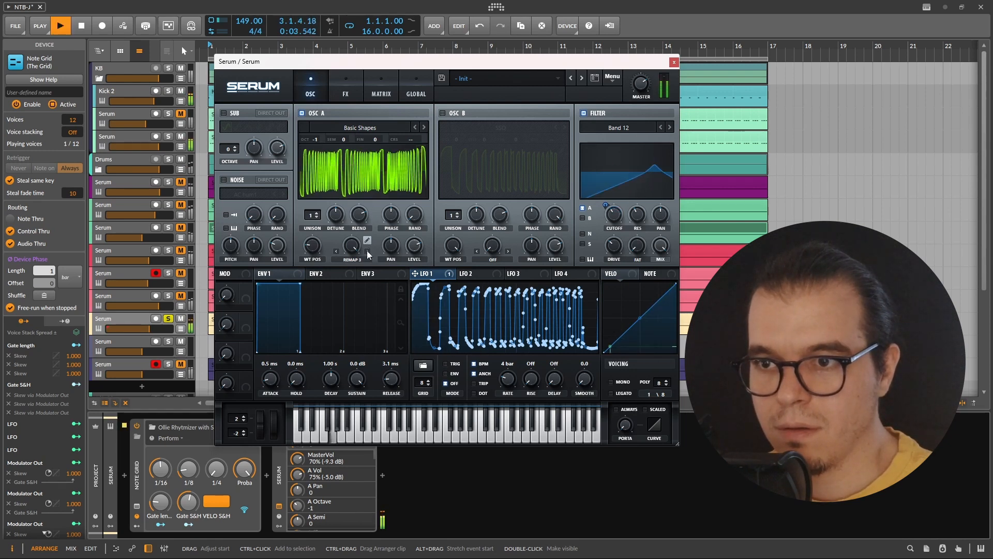
click(368, 251)
mouse_move(317, 158)
mouse_down()
mouse_move(315, 173)
mouse_move(324, 174)
mouse_up()
key(space)
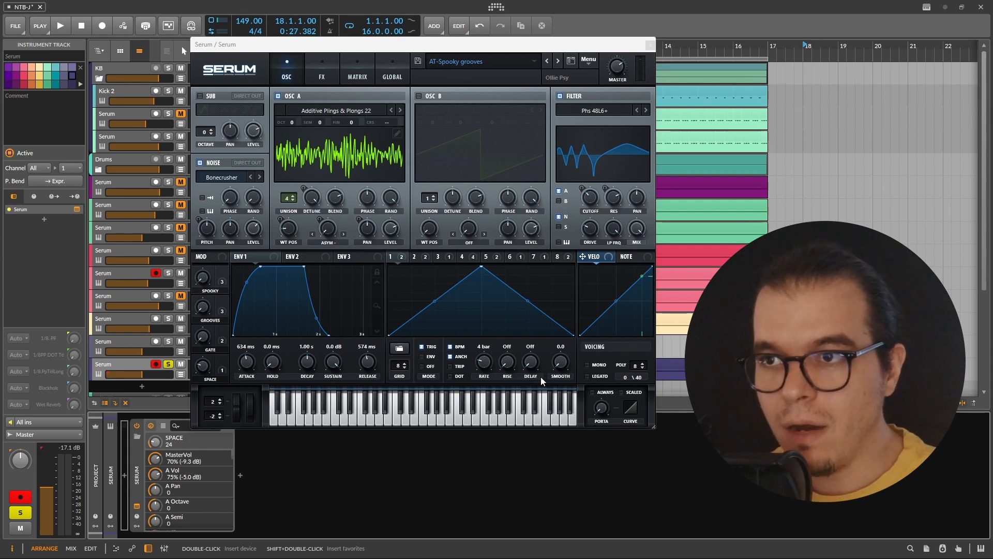
click(370, 422)
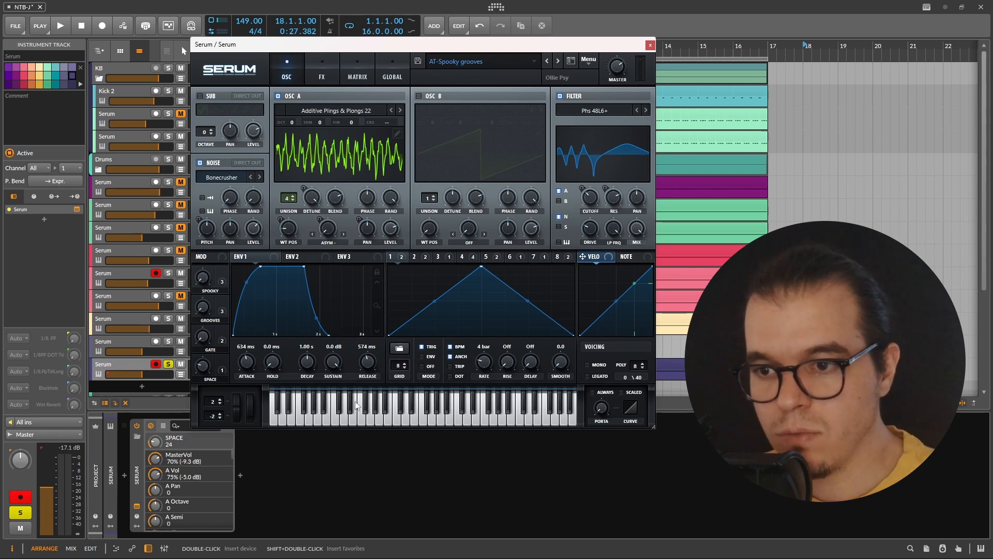
click(358, 420)
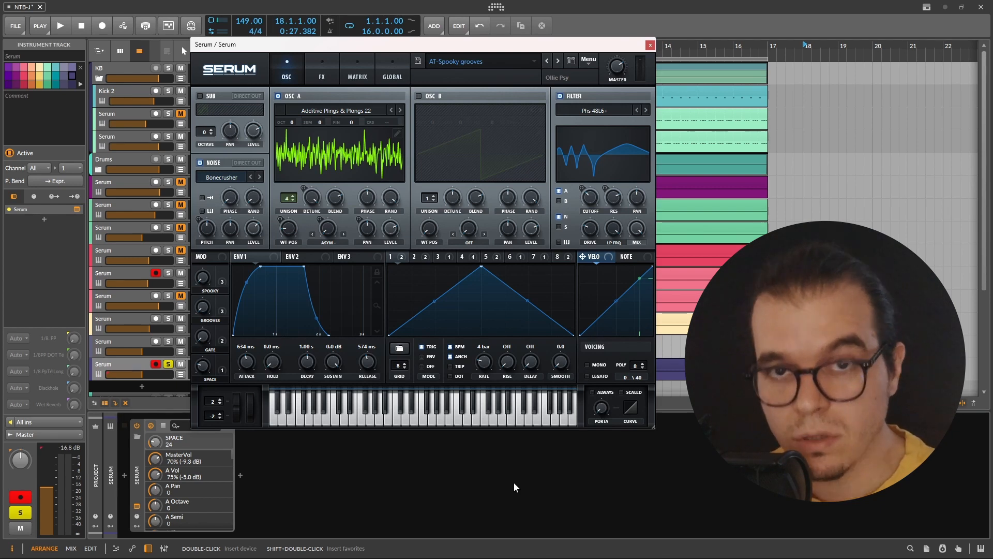
click(912, 549)
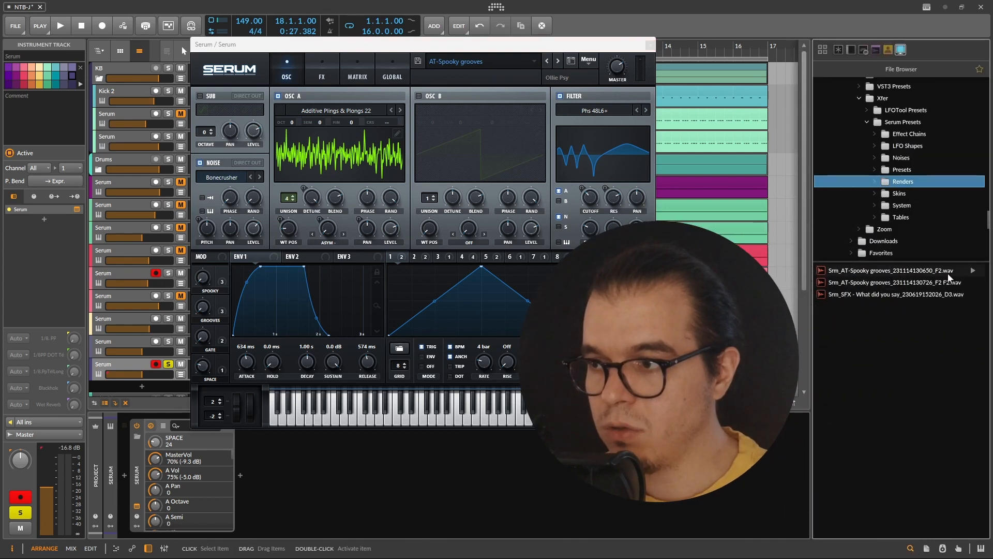
click(899, 272)
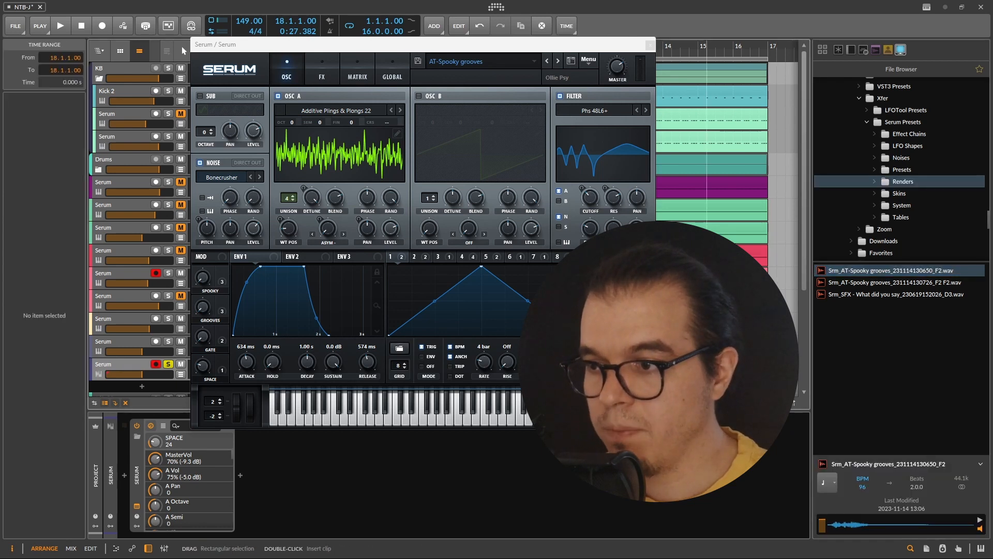
- Enlarge the rendered clip's track and examine the audio waveform up close
scroll(713, 290, right, 3)
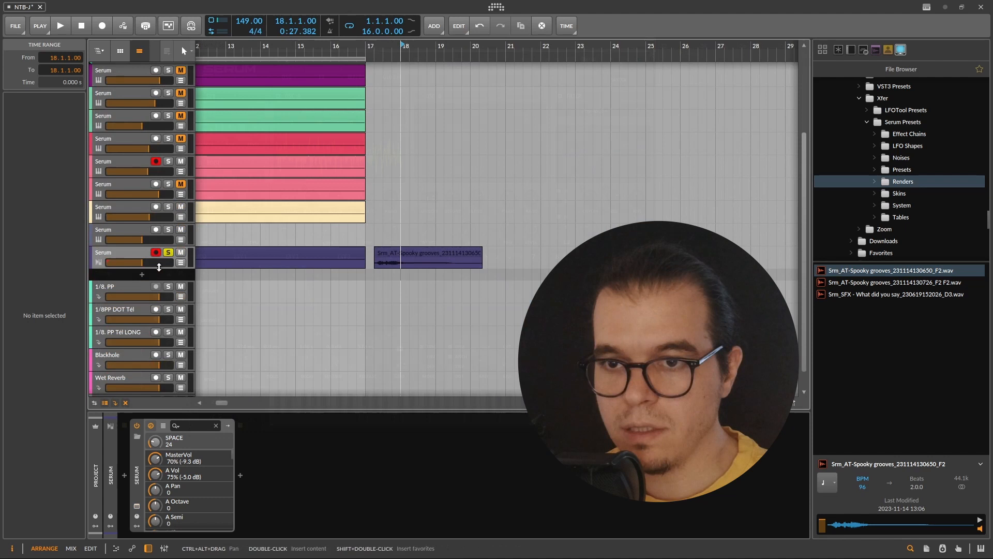
drag(154, 268, 154, 372)
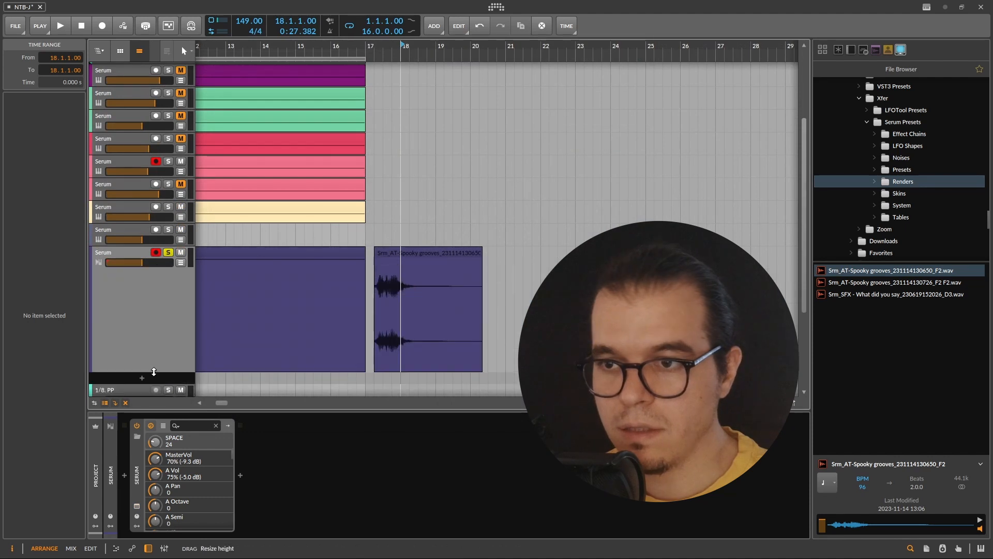
scroll(357, 248, down, 1)
scroll(385, 242, up, 5)
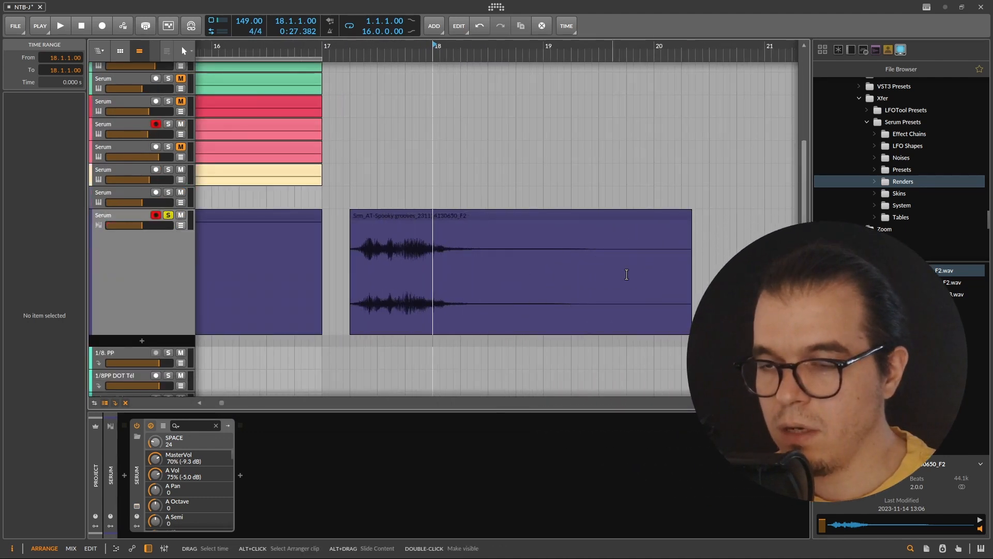
double_click(376, 216)
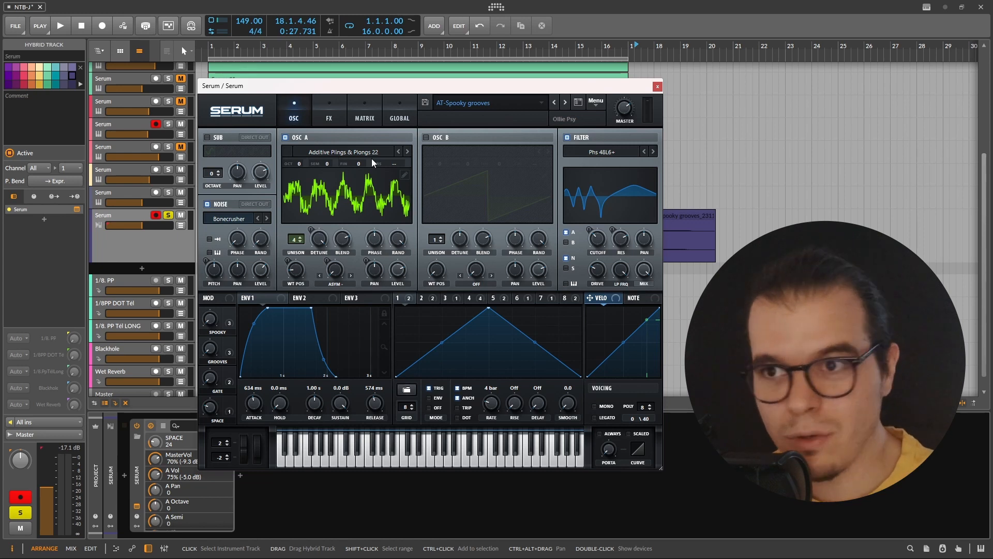
- Sort the AT-Spooky grooves modulation matrix by source and reopen the sorting options
click(364, 111)
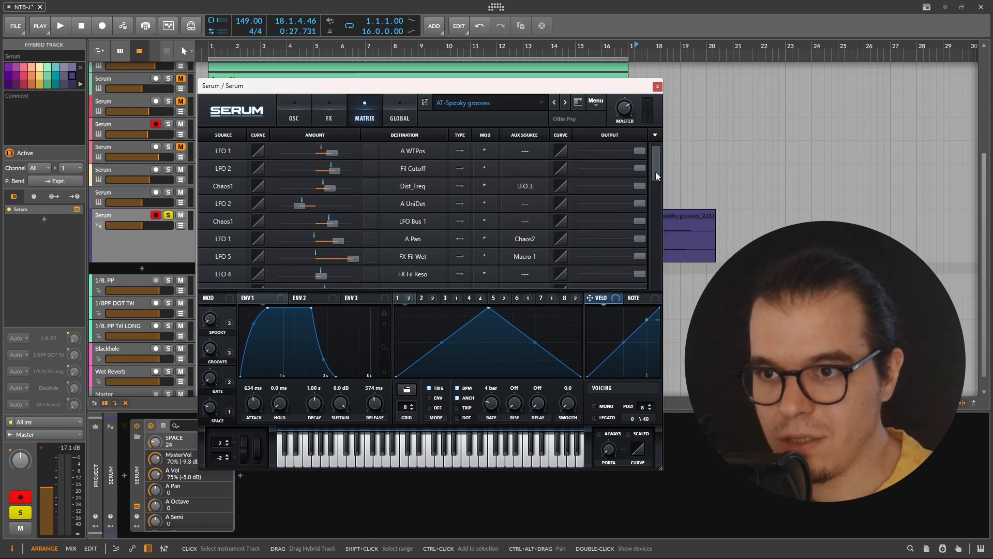
mouse_move(656, 172)
mouse_down()
mouse_move(645, 259)
mouse_move(659, 200)
mouse_move(653, 153)
mouse_up()
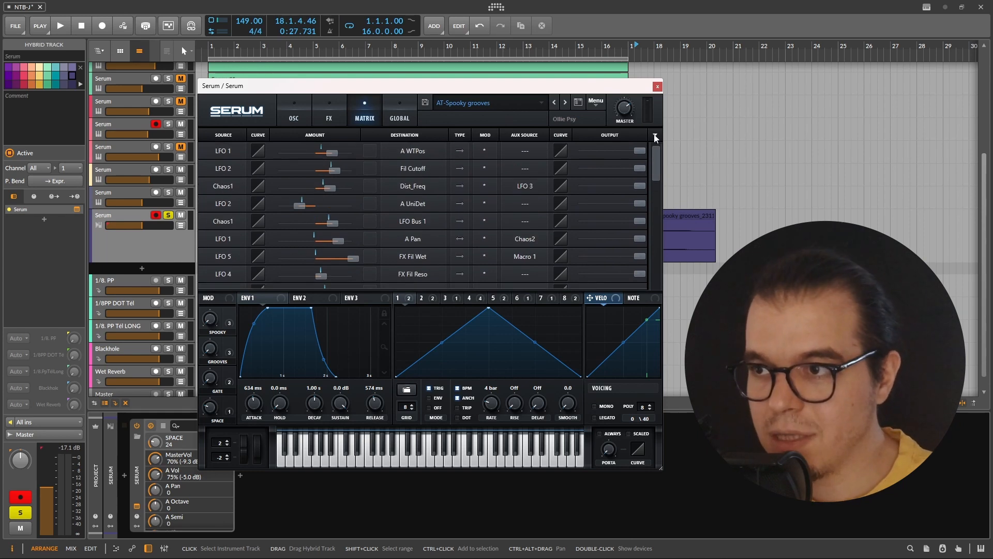
click(655, 135)
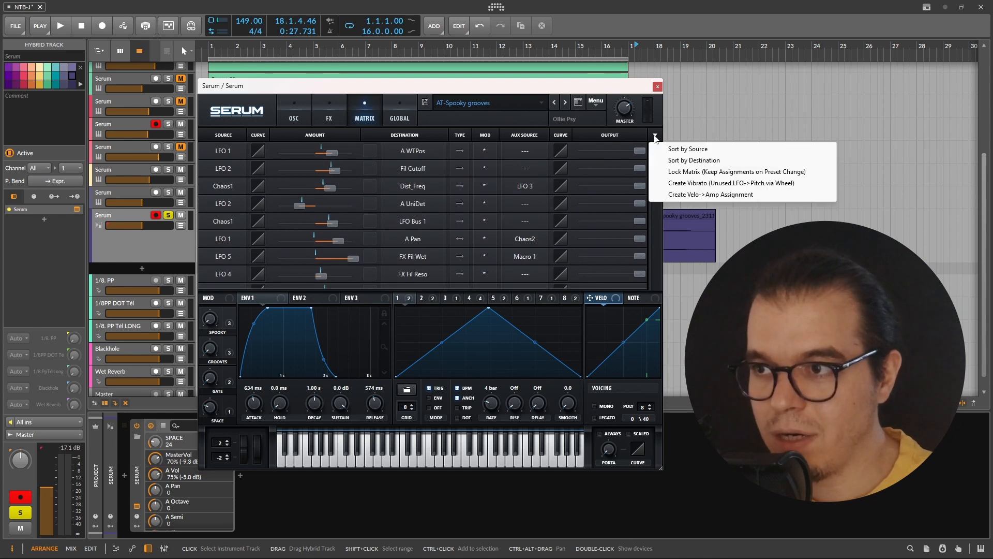
click(714, 153)
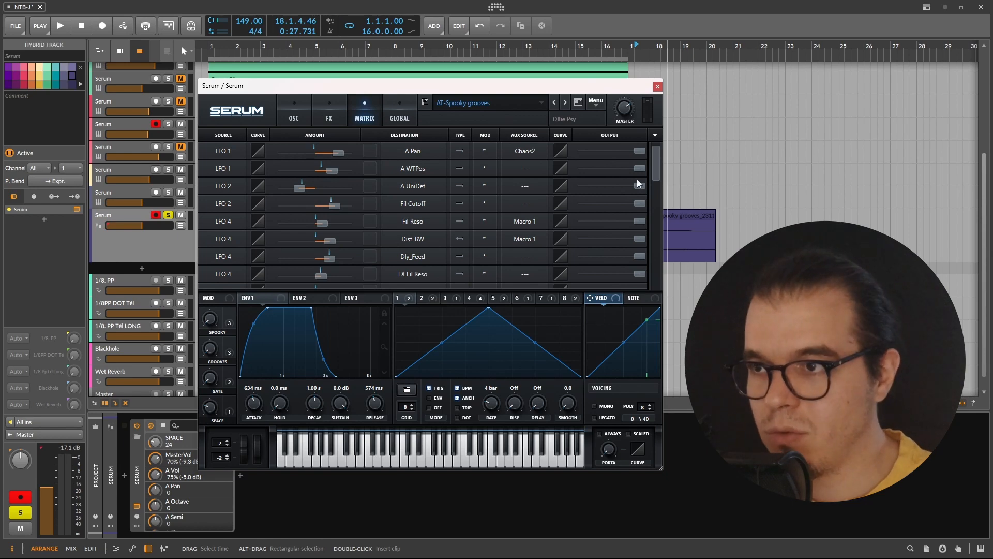
click(655, 136)
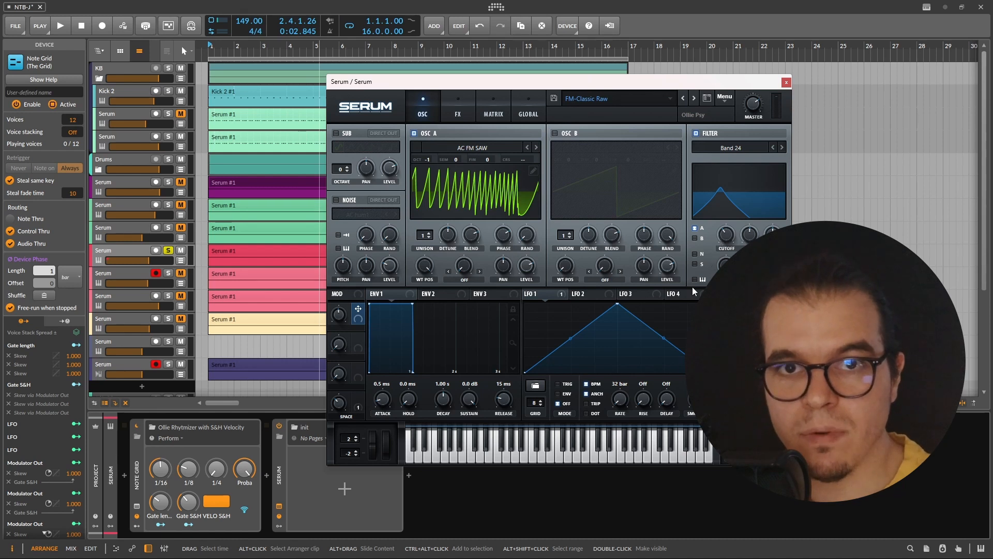
- Play the soloed FM-Classic Raw patch while sweeping the filter cutoff, change the filter type to LN 12 and adjust its frequency
key(space)
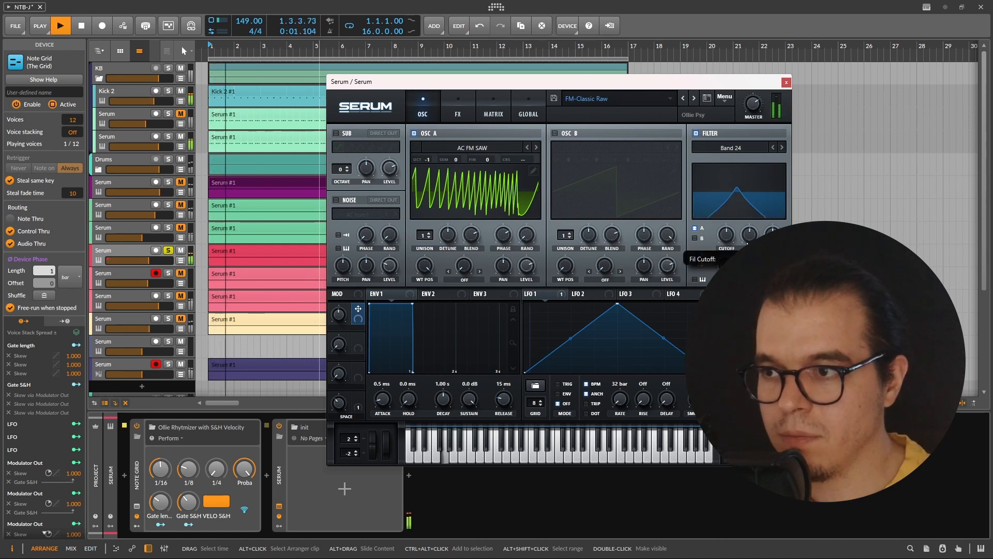
key(space)
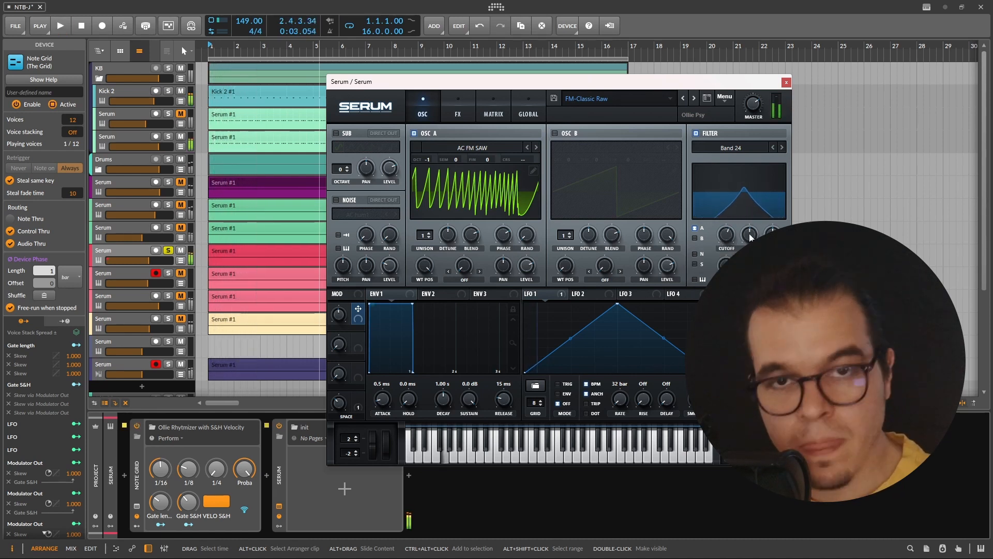
click(733, 148)
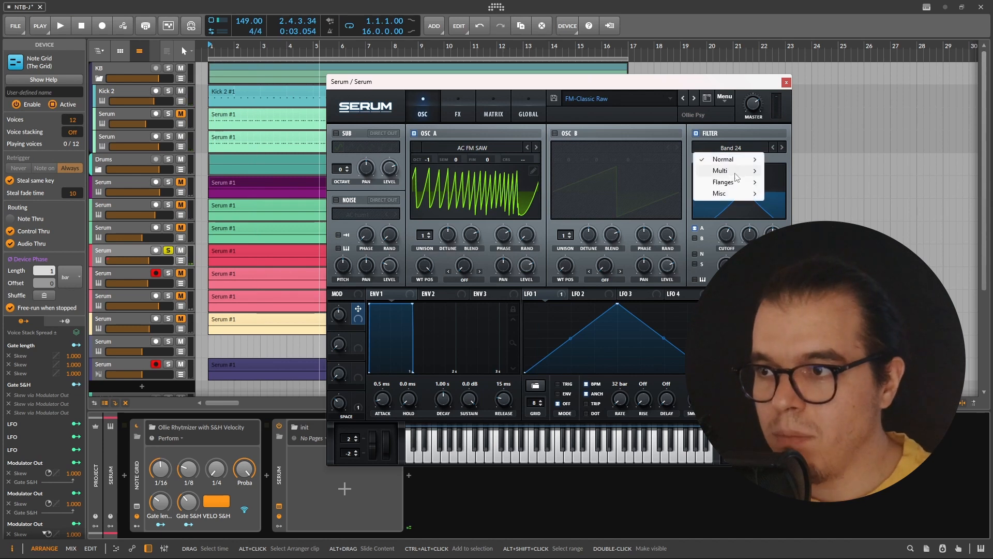
mouse_move(736, 173)
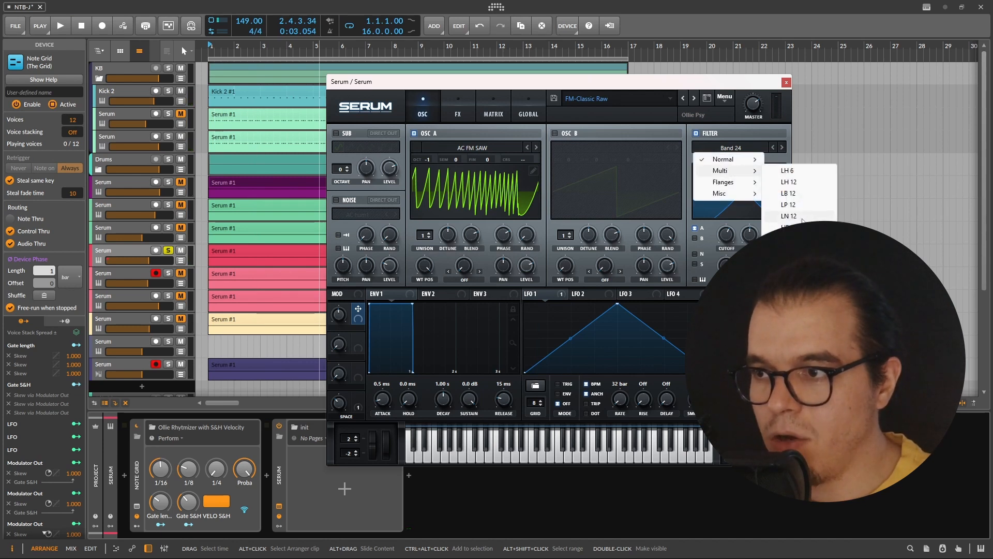
click(802, 217)
drag(741, 238, 755, 270)
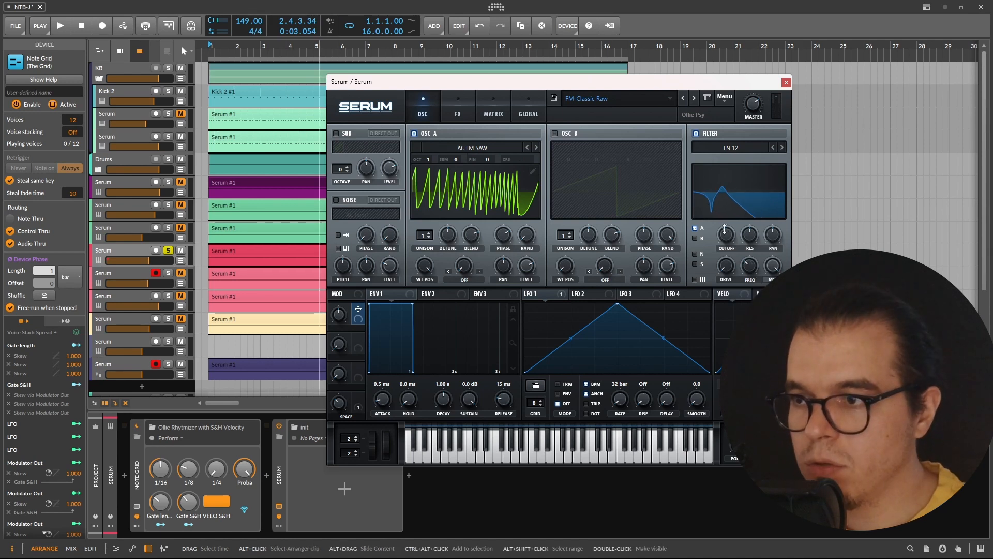
- Assign the first macro to the LN 12 filter's cutoff and frequency, and sweep the macro during playback
drag(724, 227, 725, 232)
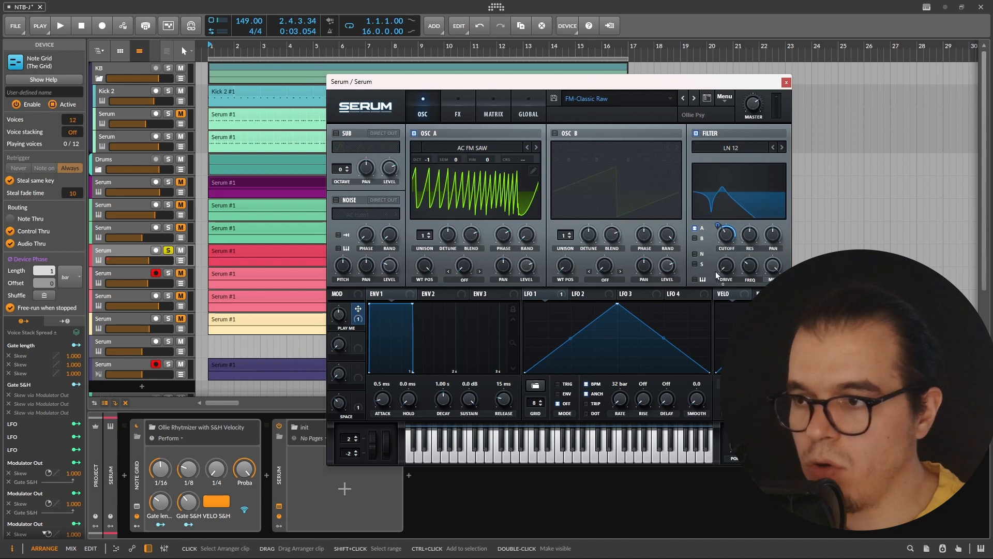
drag(745, 268, 743, 257)
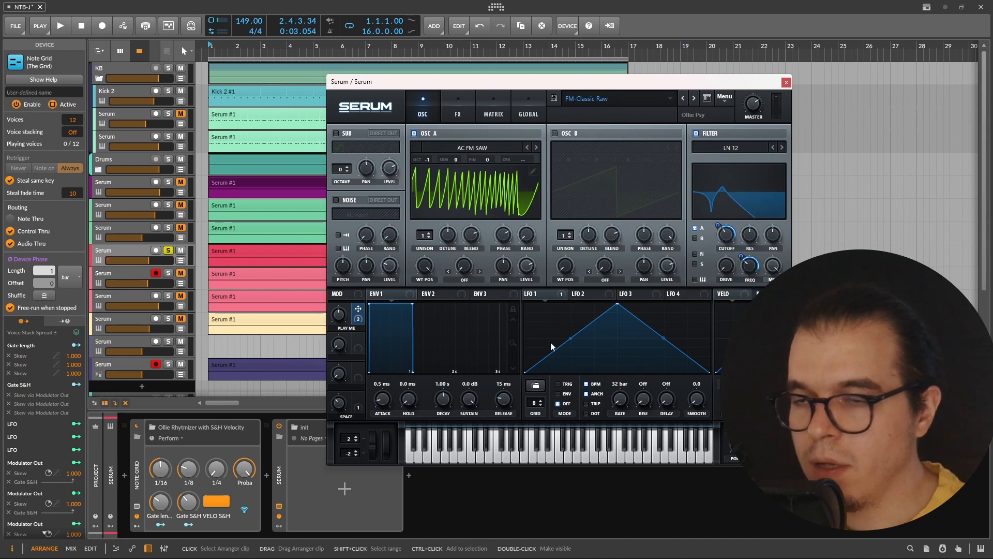
drag(340, 312, 344, 358)
key(space)
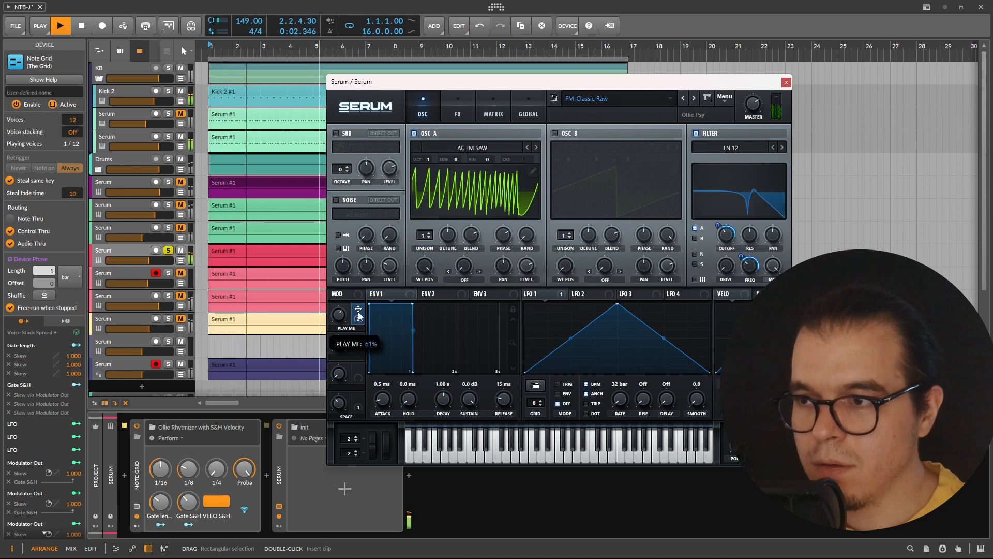
key(space)
- Refine the first macro's modulation amounts on the filter's cutoff and frequency, and replay the patch while sweeping the macro
drag(722, 223, 726, 223)
drag(743, 259, 743, 258)
key(space)
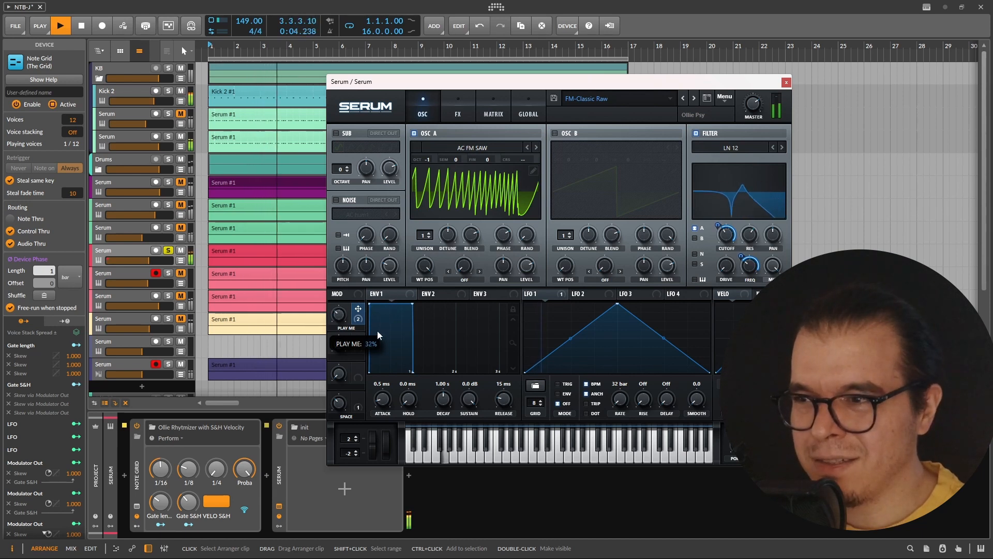
key(space)
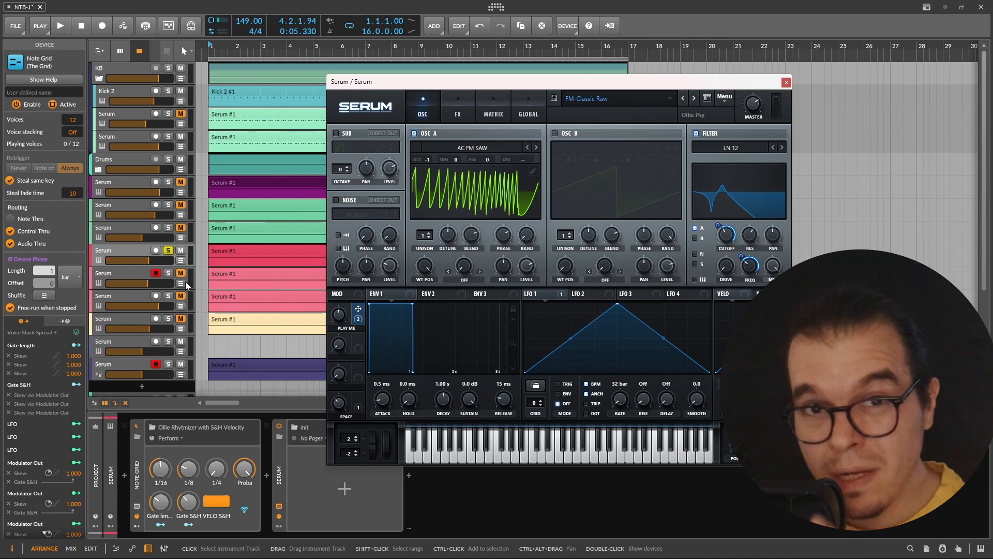
- Play the FM-Classic Raw patch unsoloed within the full arrangement while sweeping the first macro
key(space)
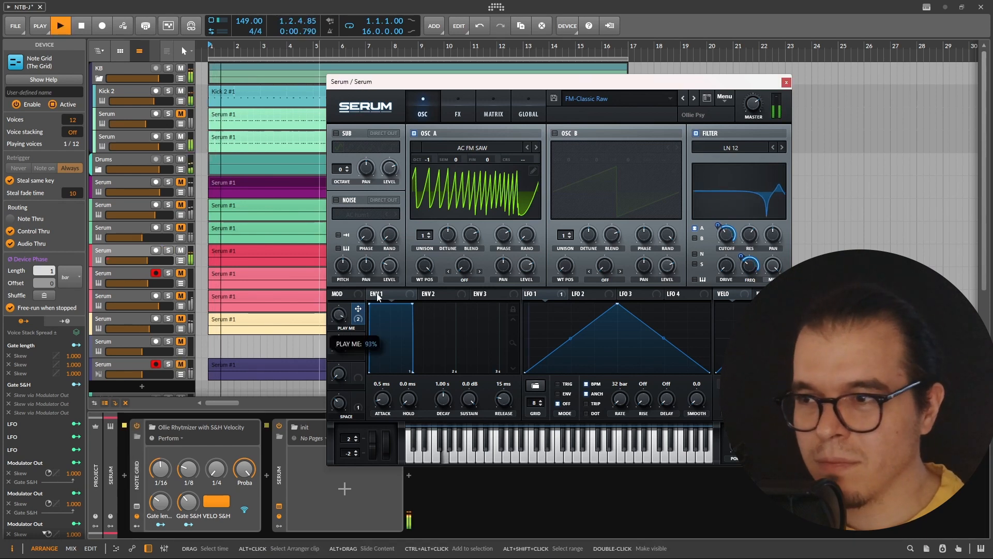
drag(354, 350, 409, 380)
key(space)
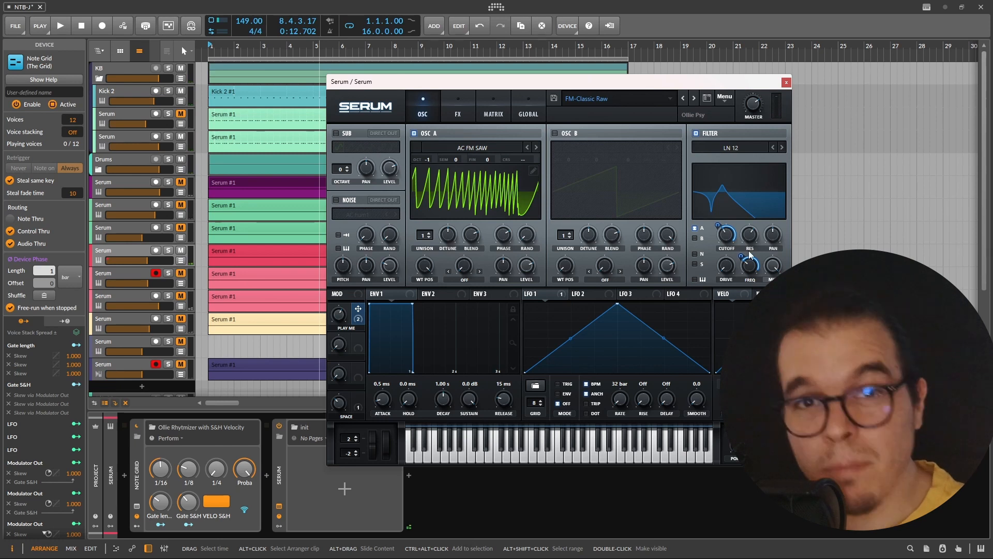
- Open the list of Multi filter types for the FM-Classic Raw patch
click(736, 150)
mouse_move(740, 176)
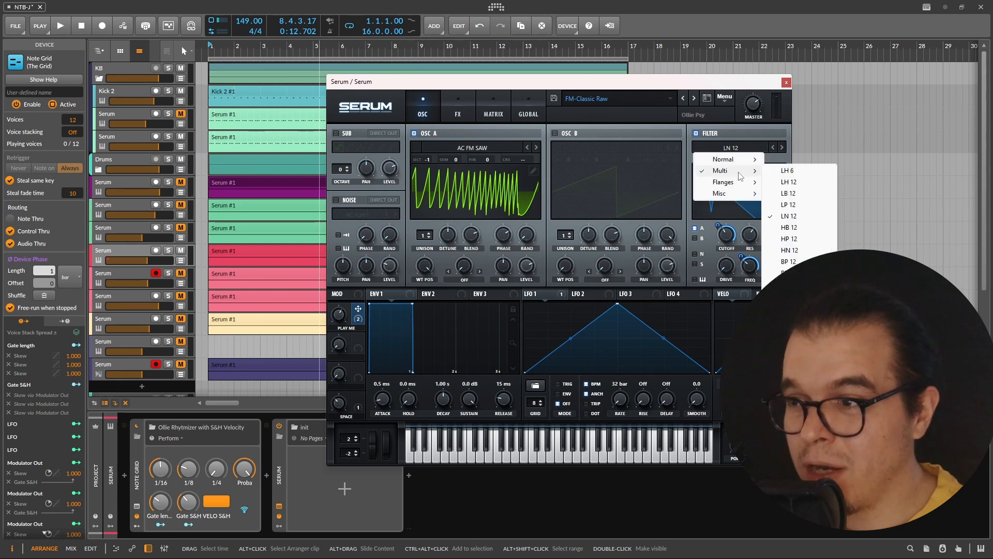